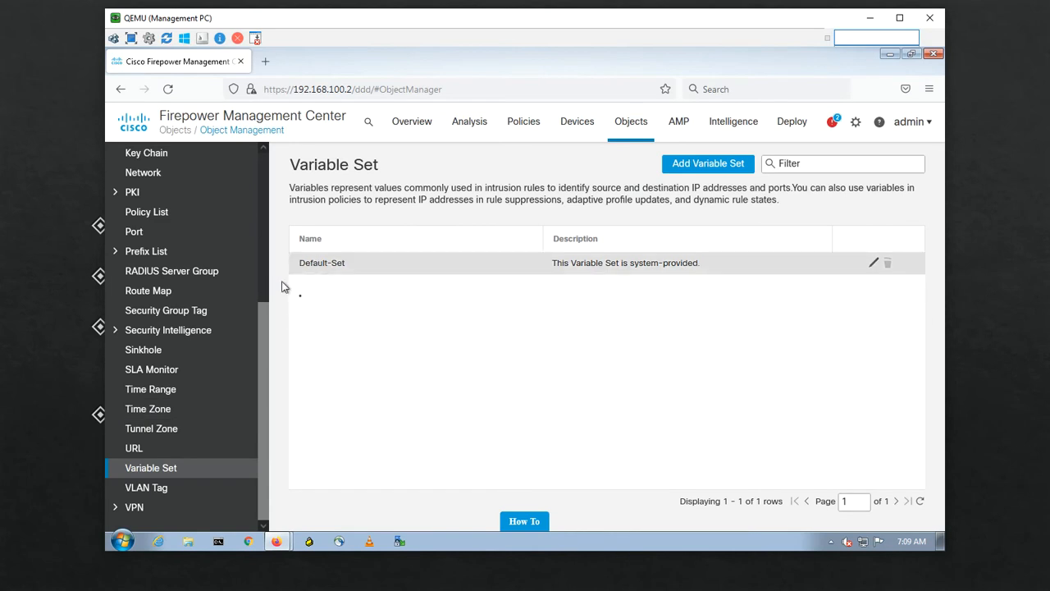
Open the Default-Set variable set for editing and inspect the available and included networks of its DNS_SERVERS variable
click(874, 263)
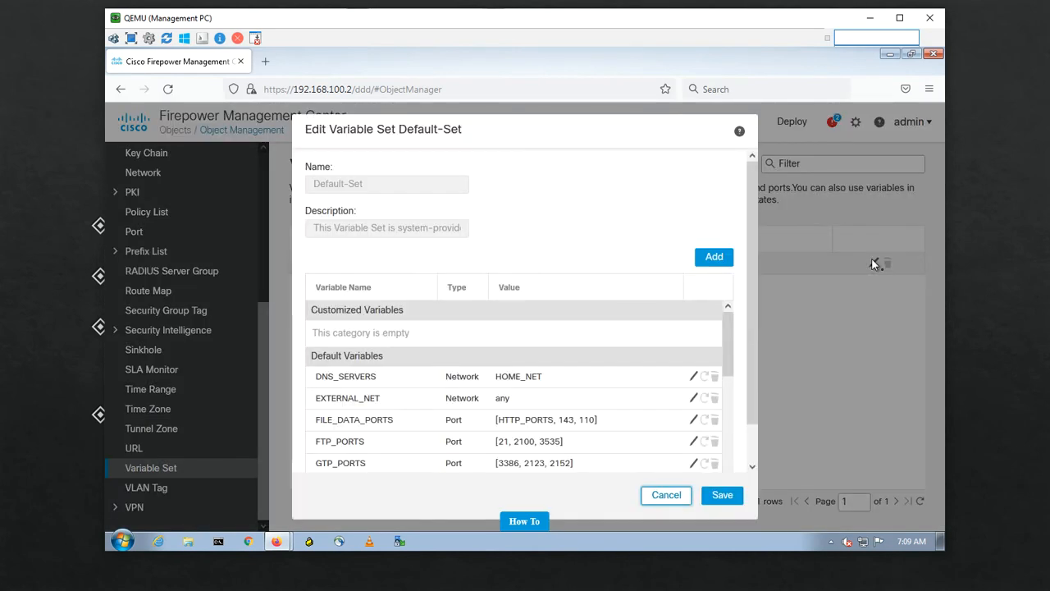
drag(749, 310, 745, 393)
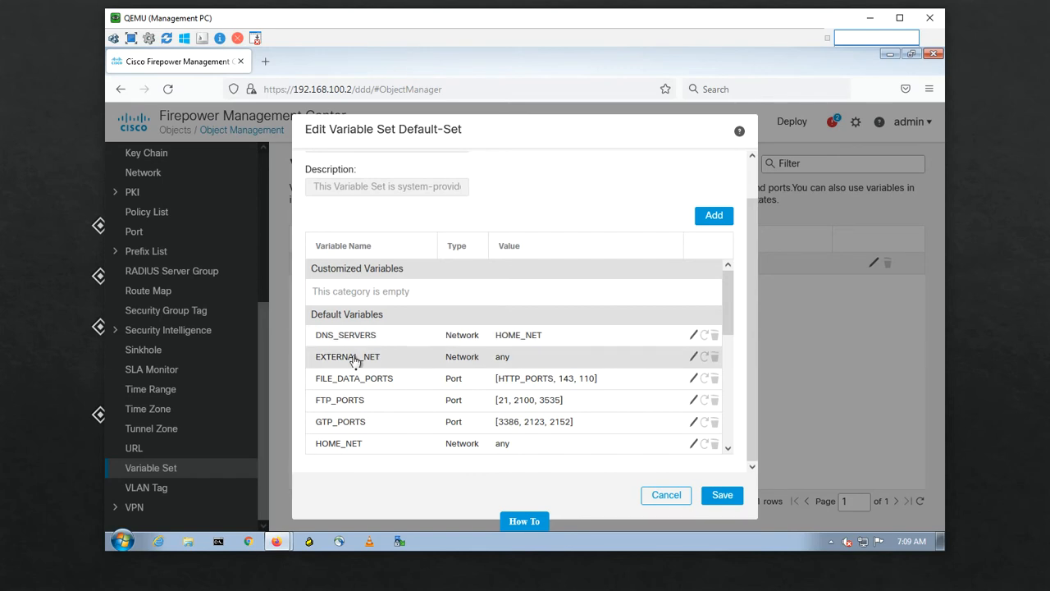
click(693, 336)
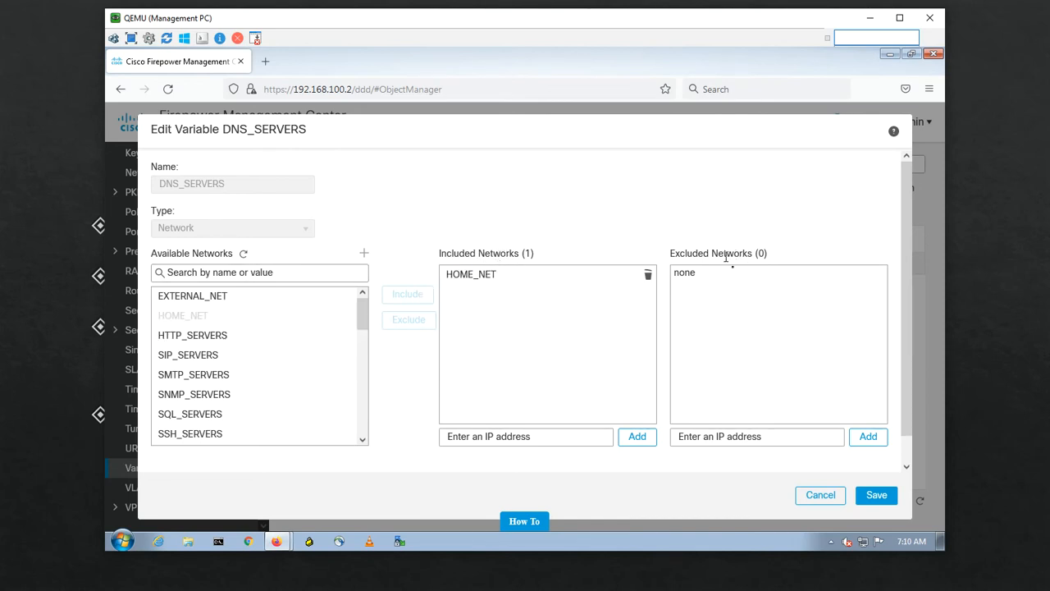
click(494, 279)
drag(365, 316, 361, 274)
click(249, 322)
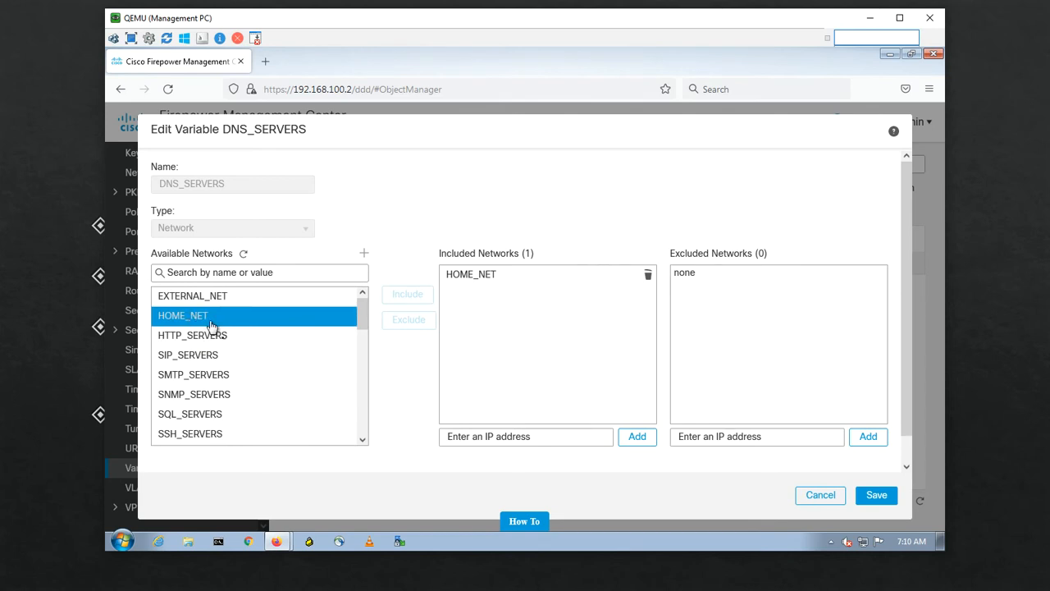
click(210, 332)
click(212, 316)
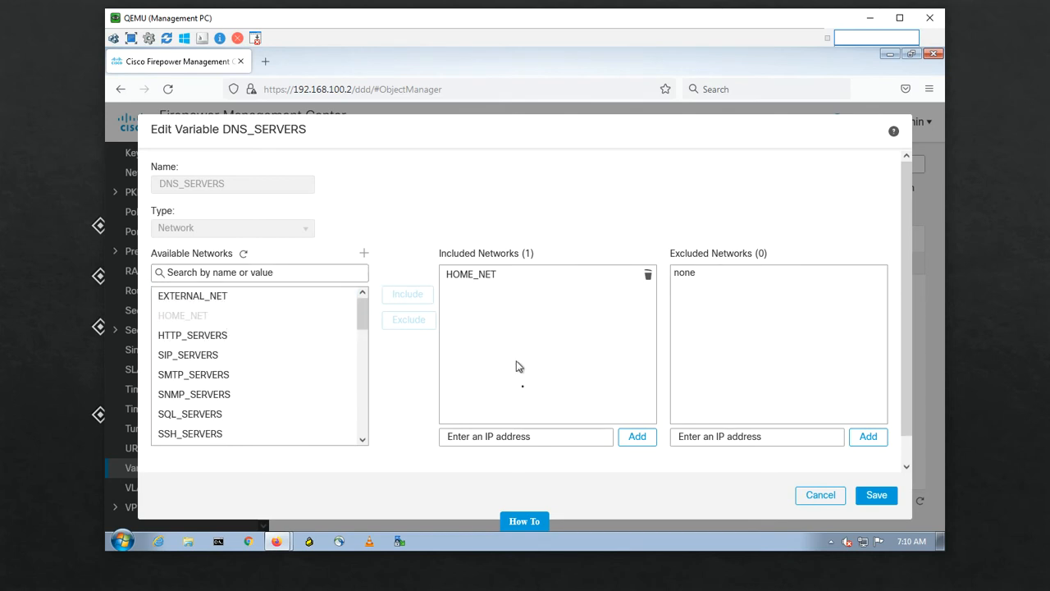
Add the IP address 192.168.30.200 to the included networks of the DNS_SERVERS variable
click(501, 438)
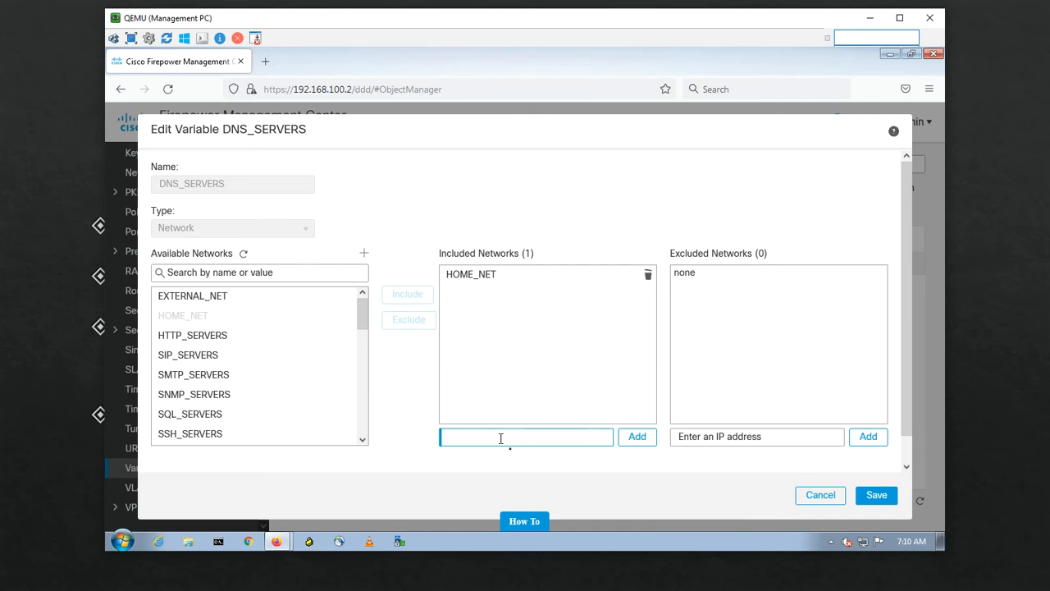
text(192.16)
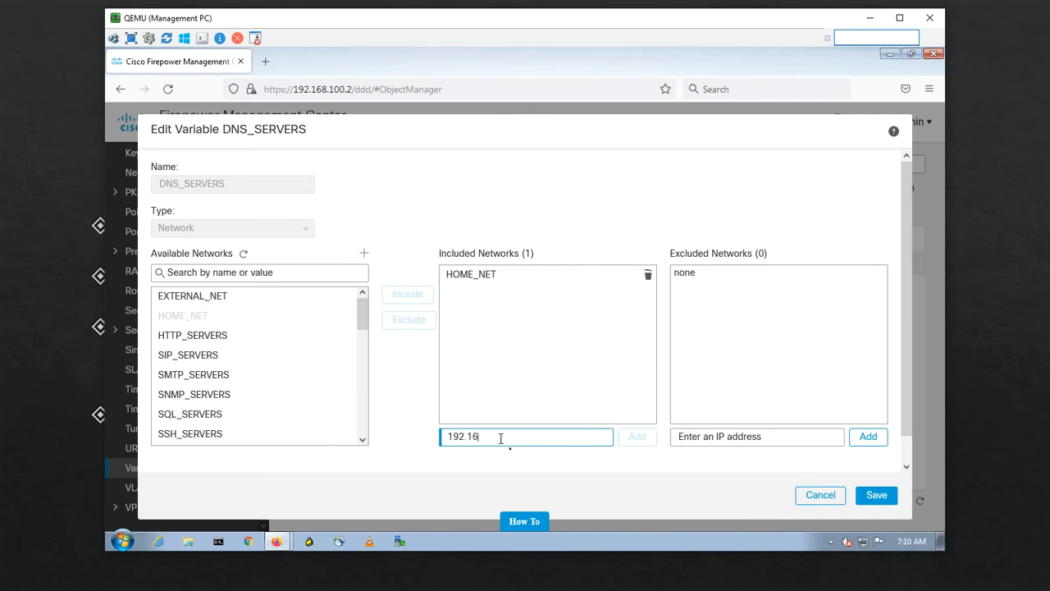
text(8.30.200)
click(642, 442)
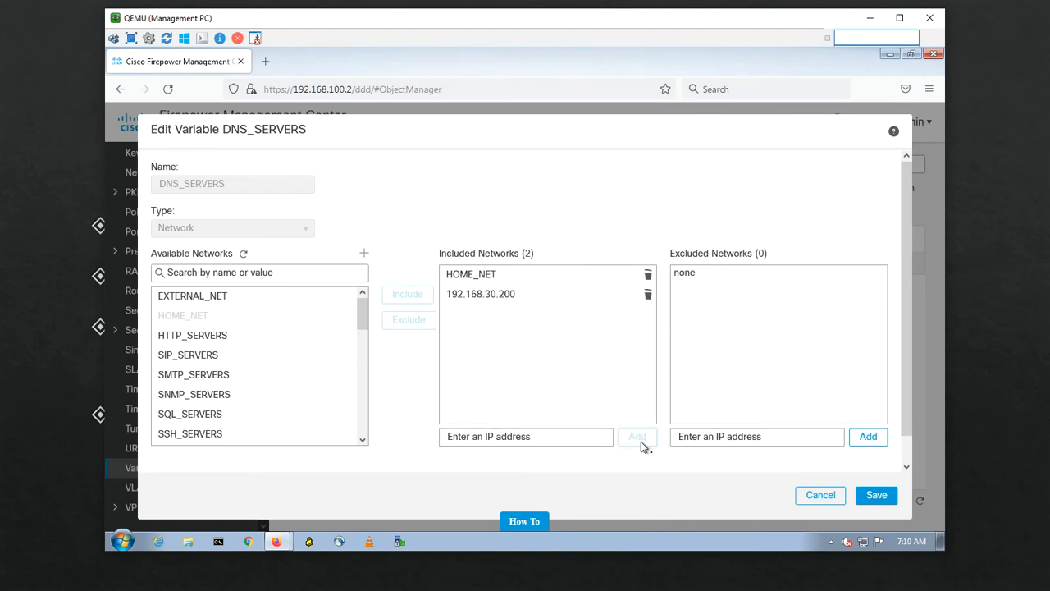
Remove 192.168.30.200 from the included networks and close the DNS_SERVERS variable, discarding its changes
click(648, 295)
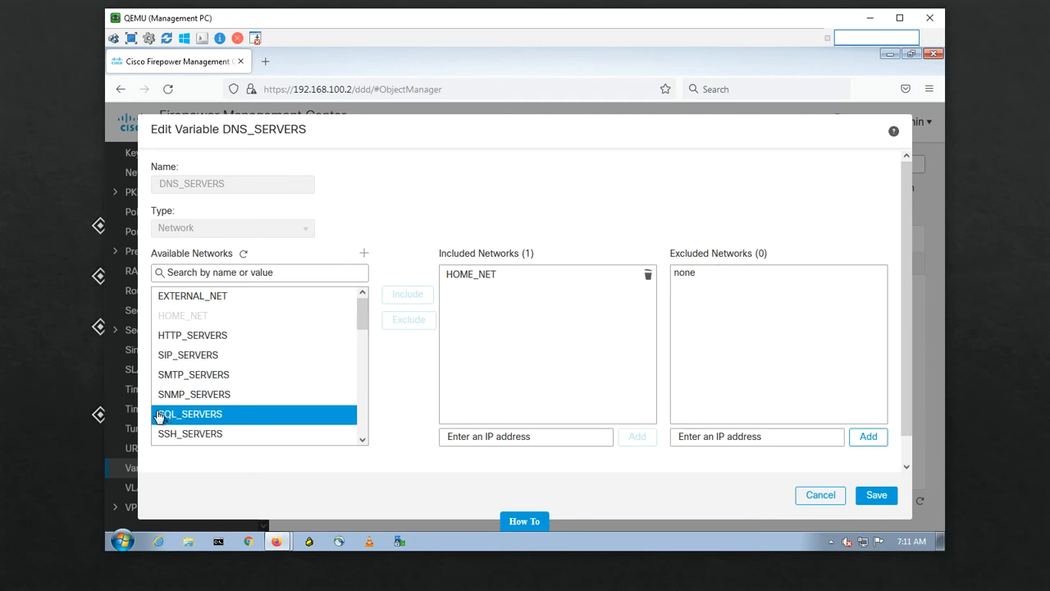
click(535, 435)
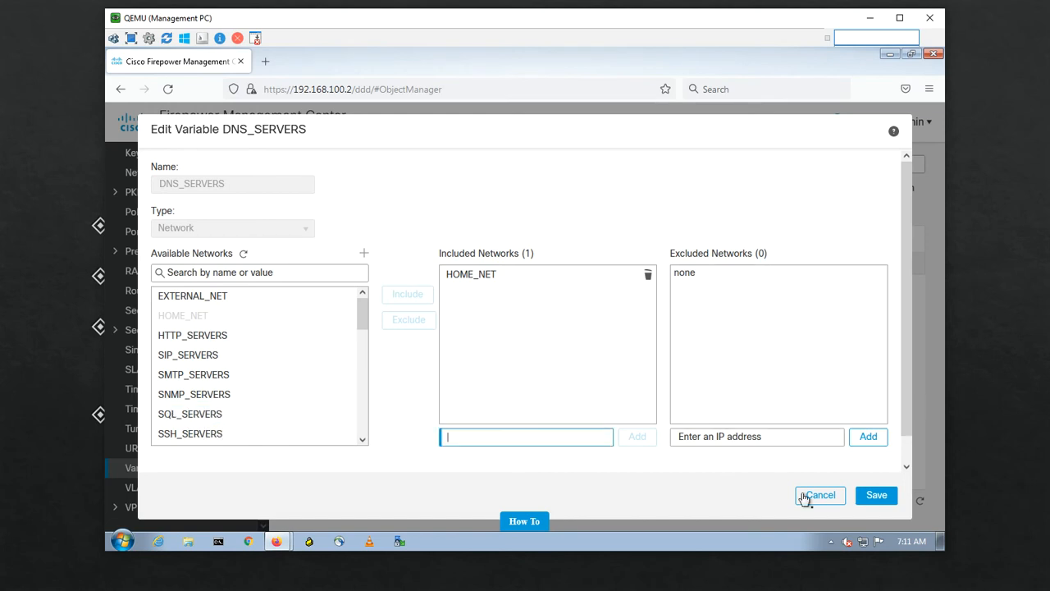
click(819, 497)
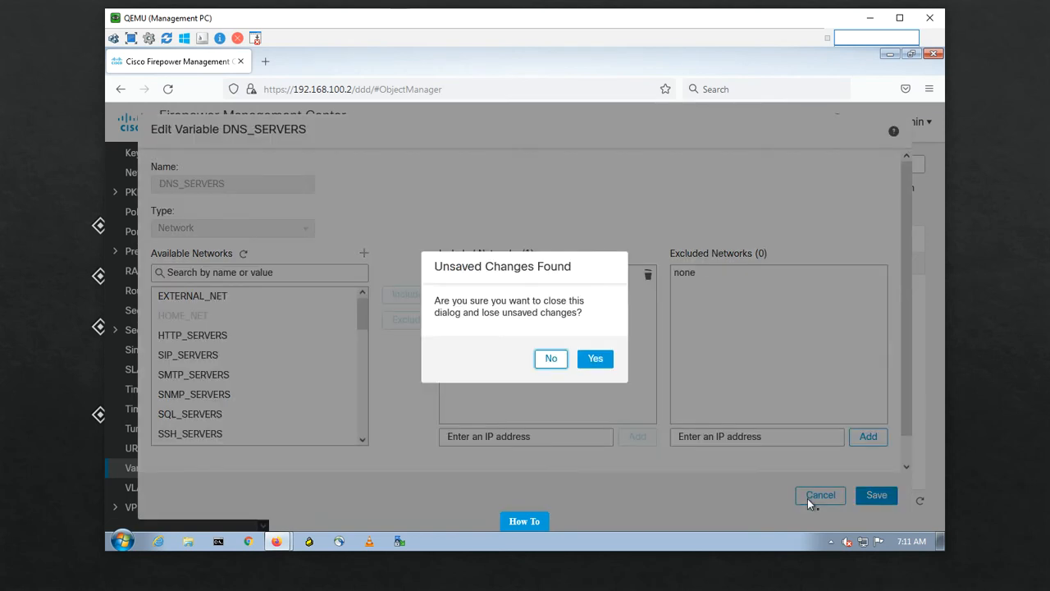
click(596, 359)
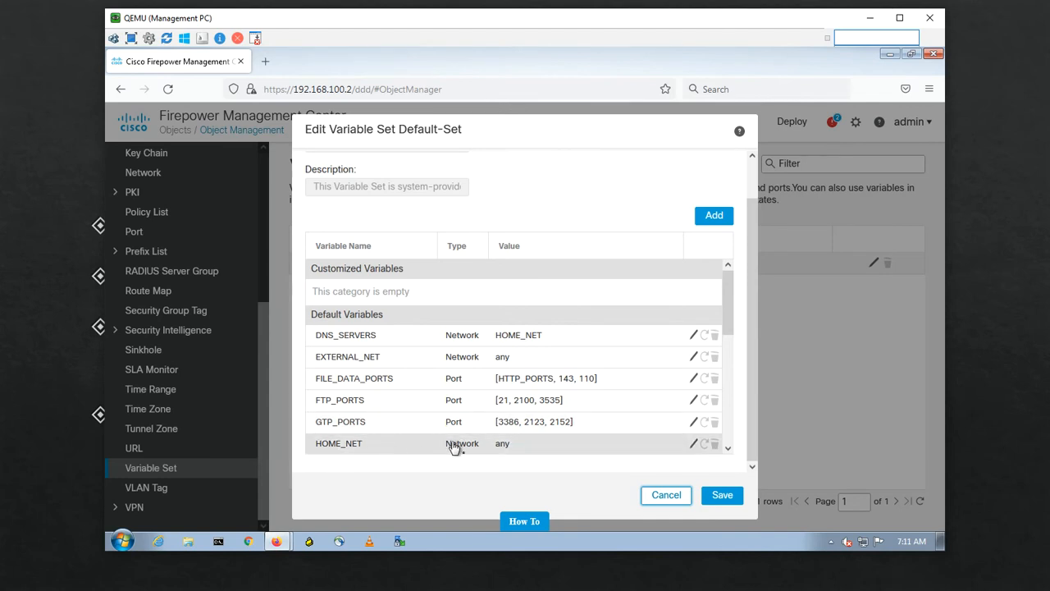
Open the HOME_NET variable for editing and add VLAN-10-Object to its included networks
click(693, 448)
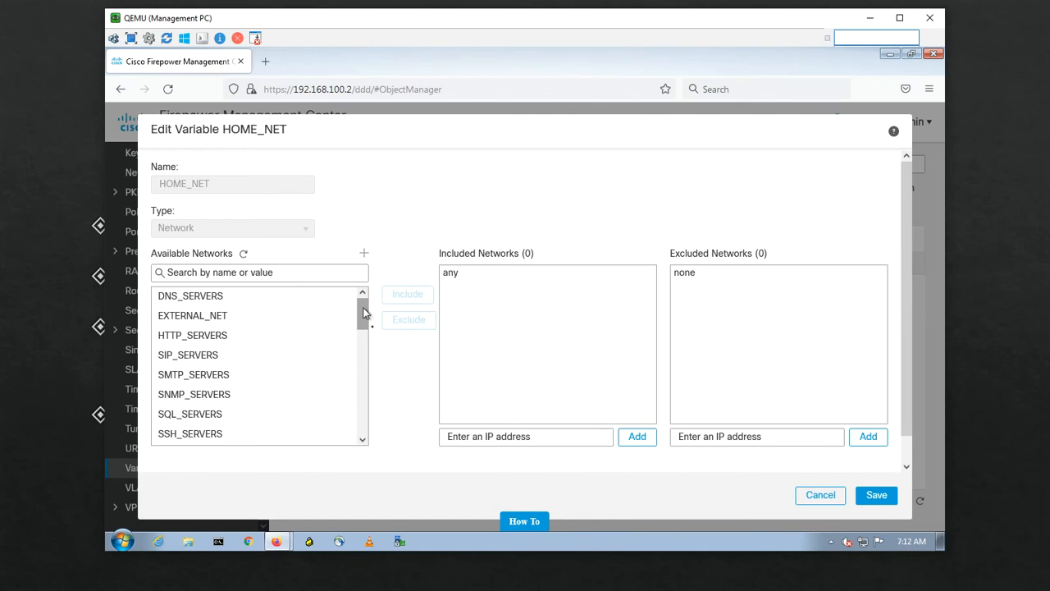
drag(363, 309, 353, 435)
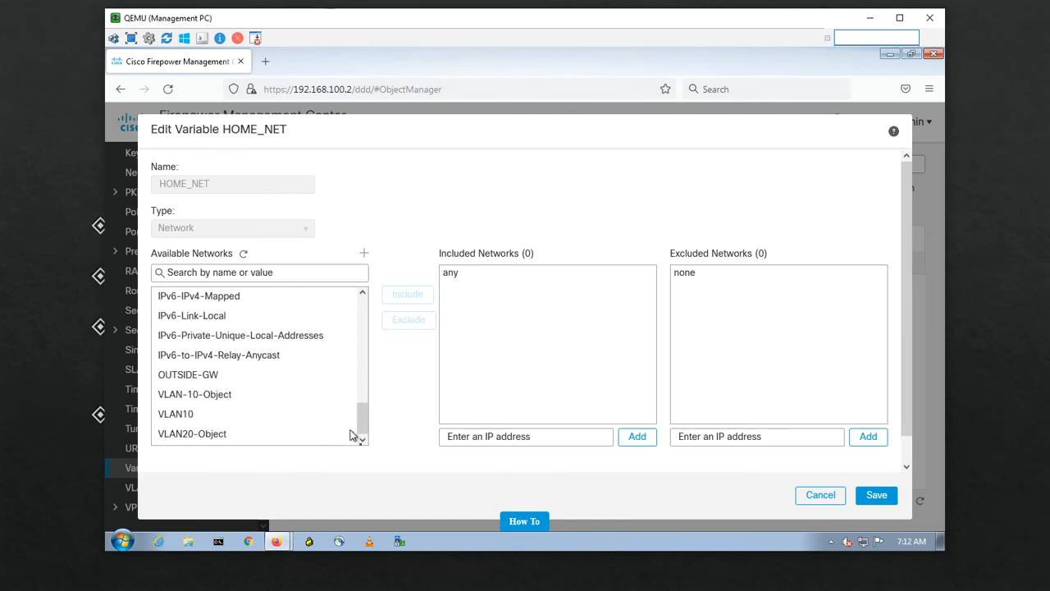
click(215, 398)
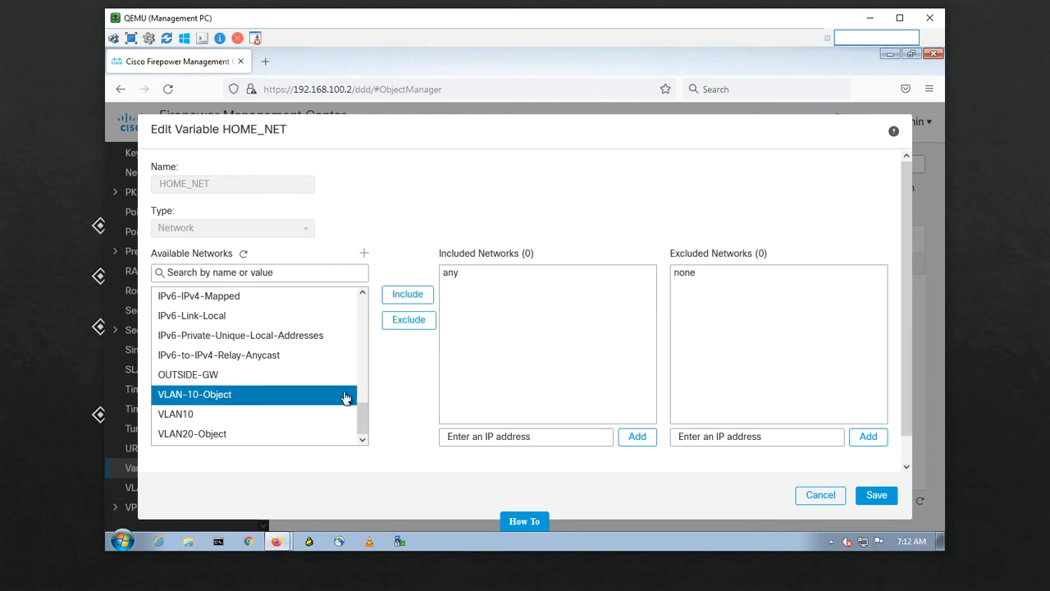
click(408, 296)
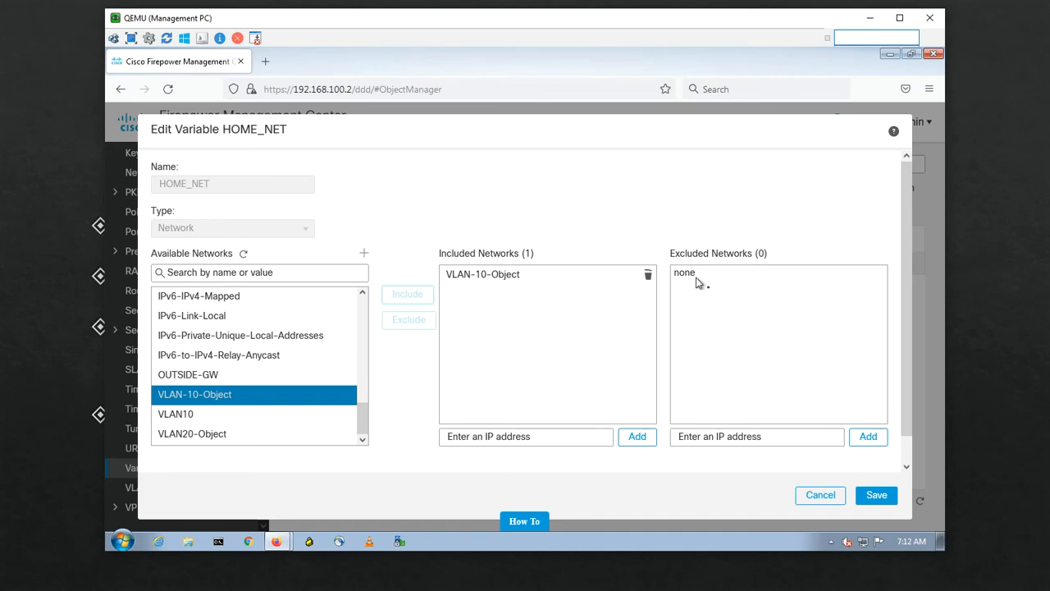
Remove VLAN-10-Object from the included networks and close the HOME_NET variable, discarding its changes
click(615, 277)
click(648, 276)
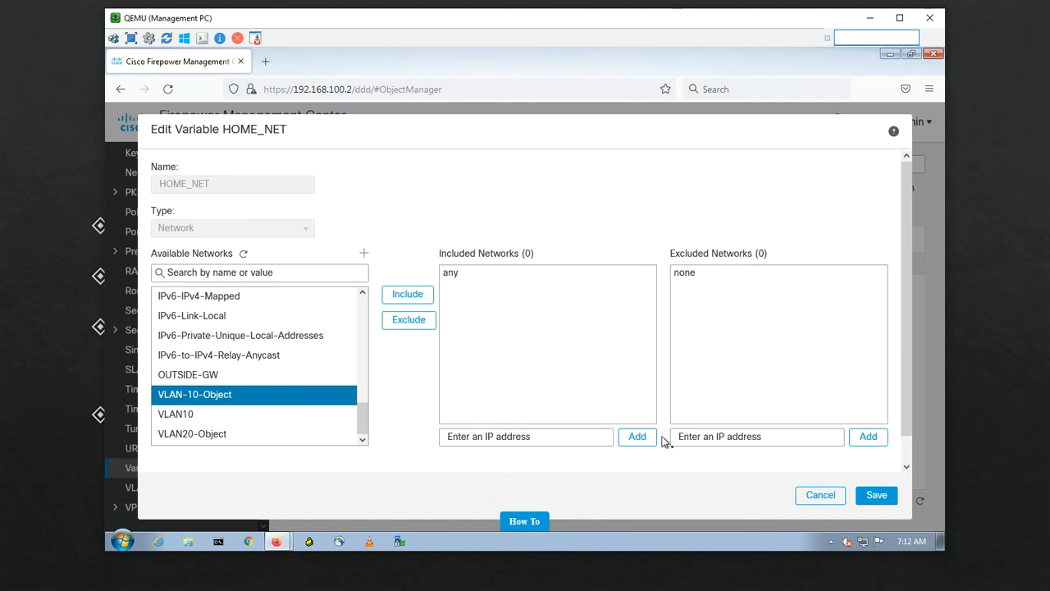
click(825, 497)
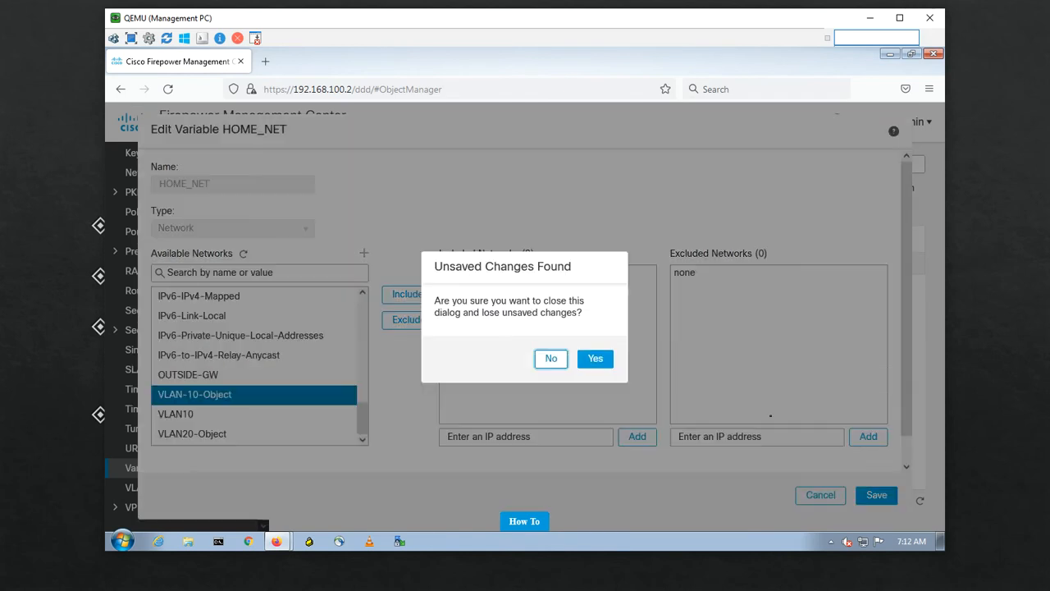
click(595, 358)
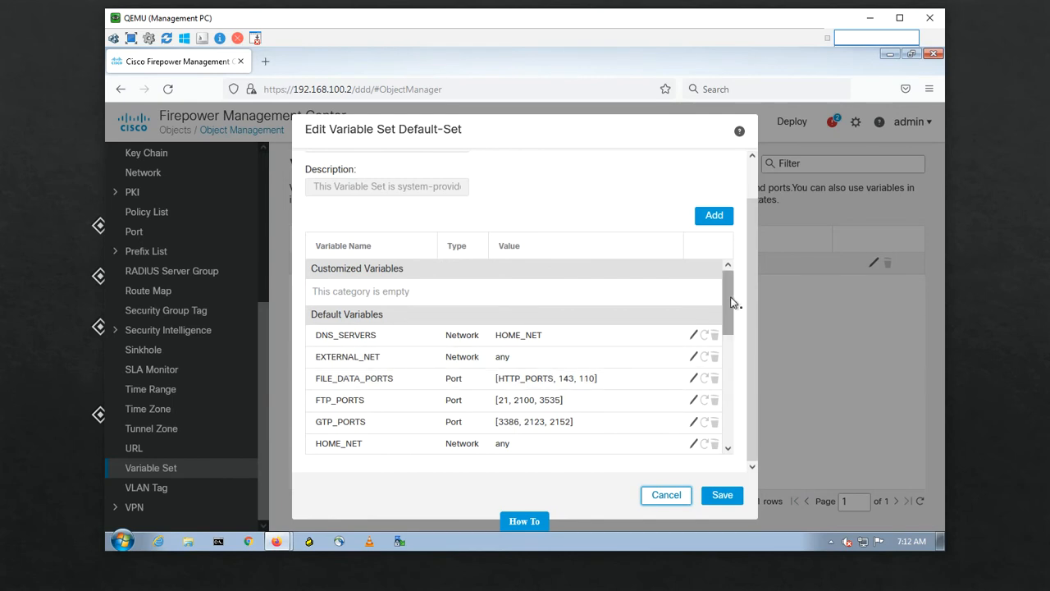
Review the full list of included ports in the HTTP_PORTS variable and close it without changes
drag(734, 303, 721, 362)
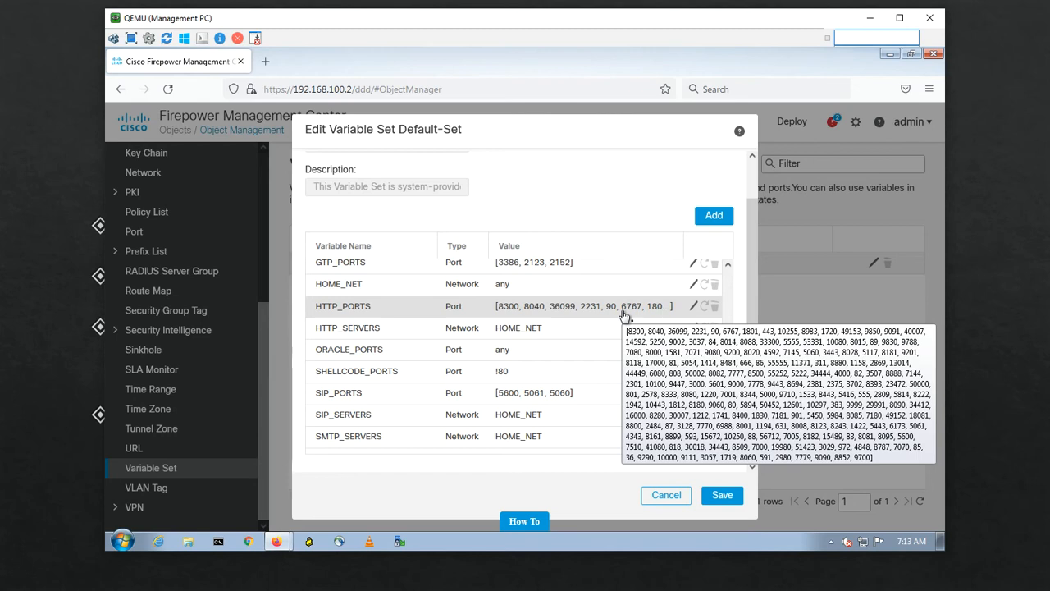
click(693, 307)
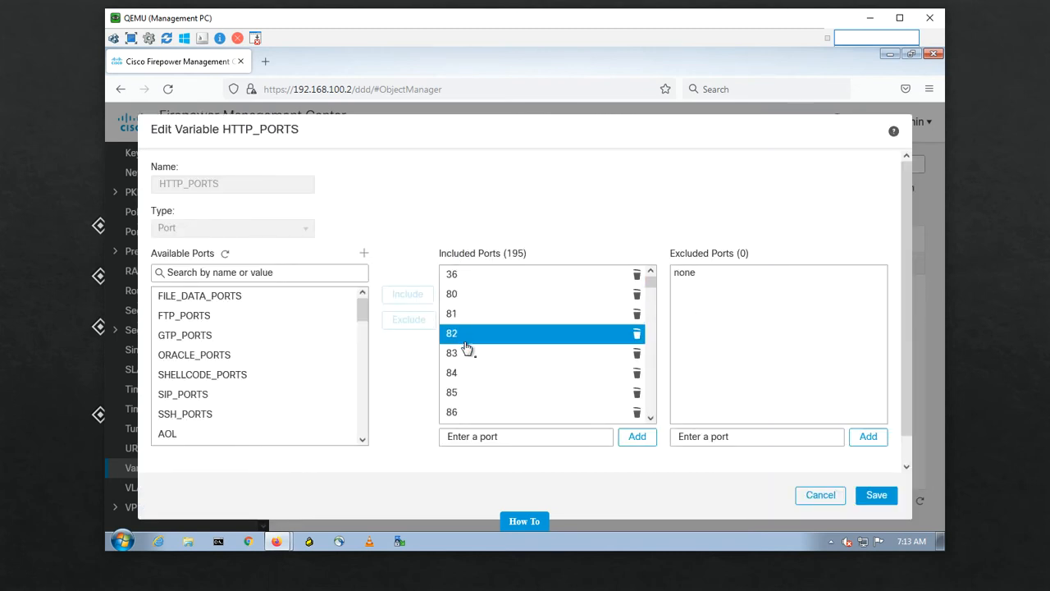
drag(650, 282, 632, 454)
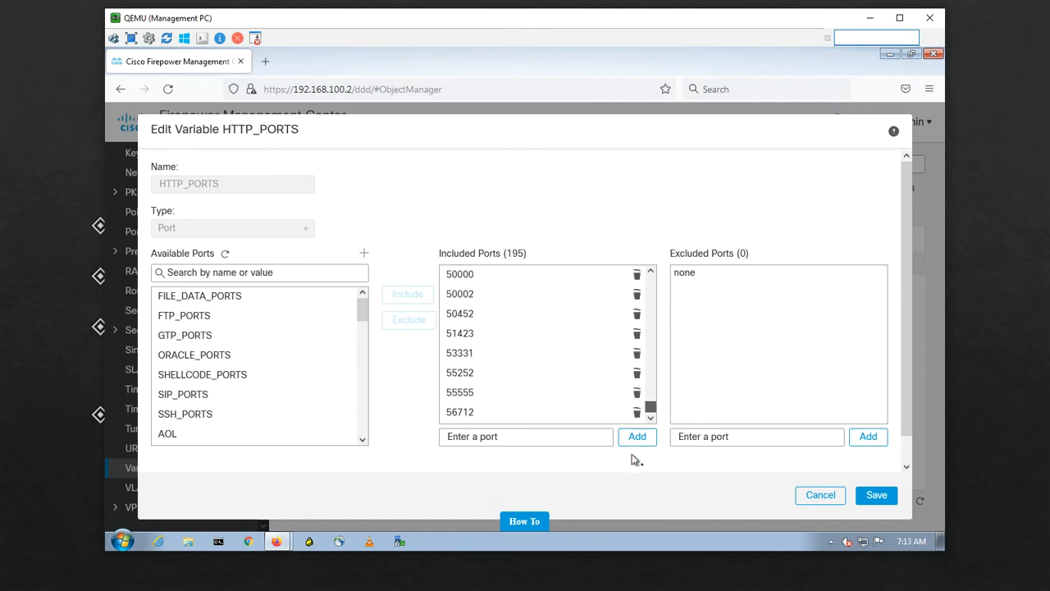
click(801, 494)
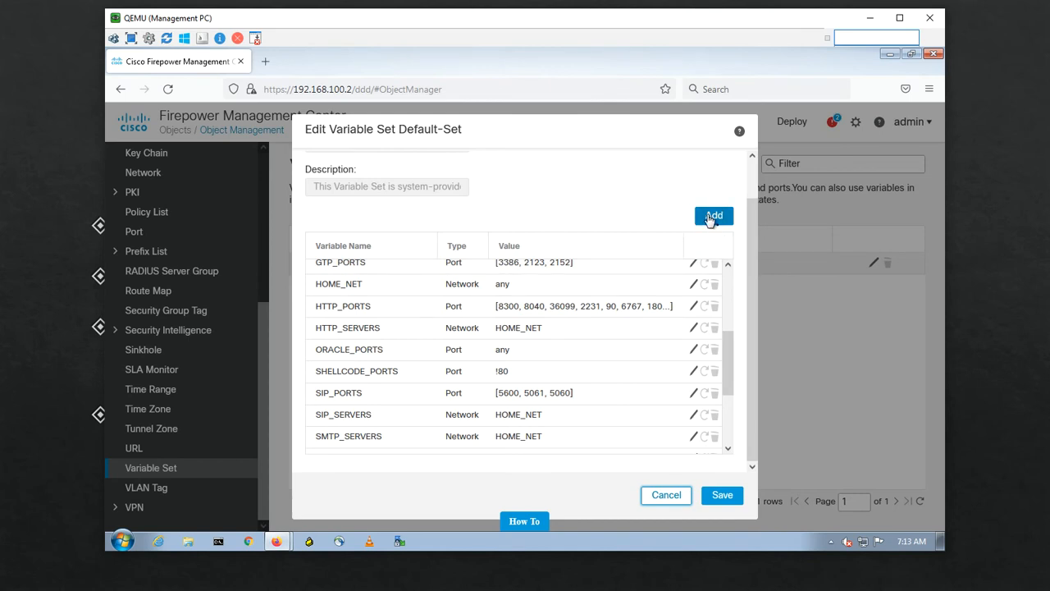
Start a new variable in the Default-Set named INSIDE-NETWORK and set its type to Port
scroll(753, 221, up, 1)
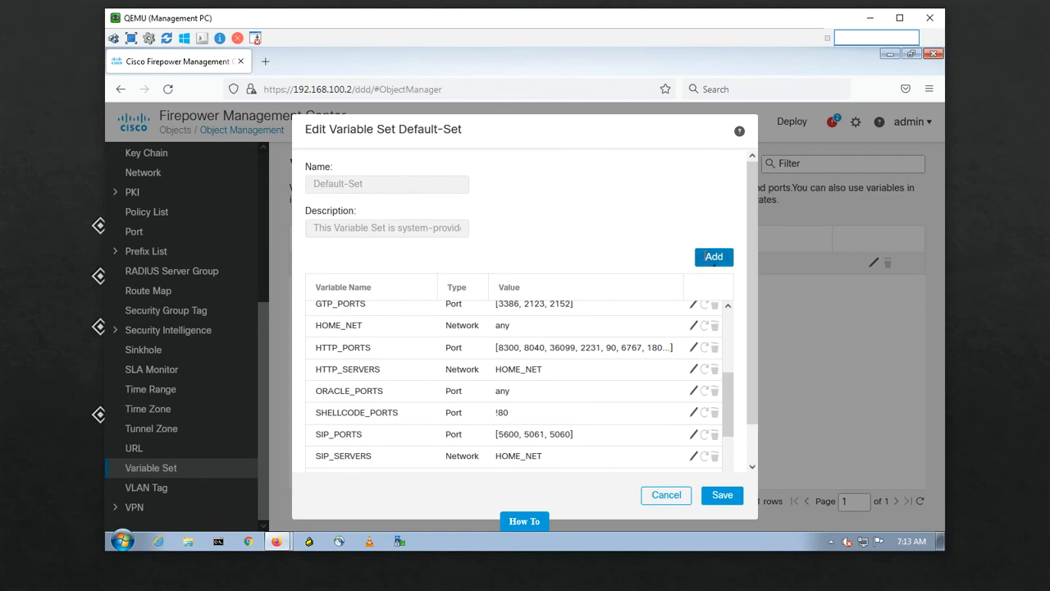
click(711, 257)
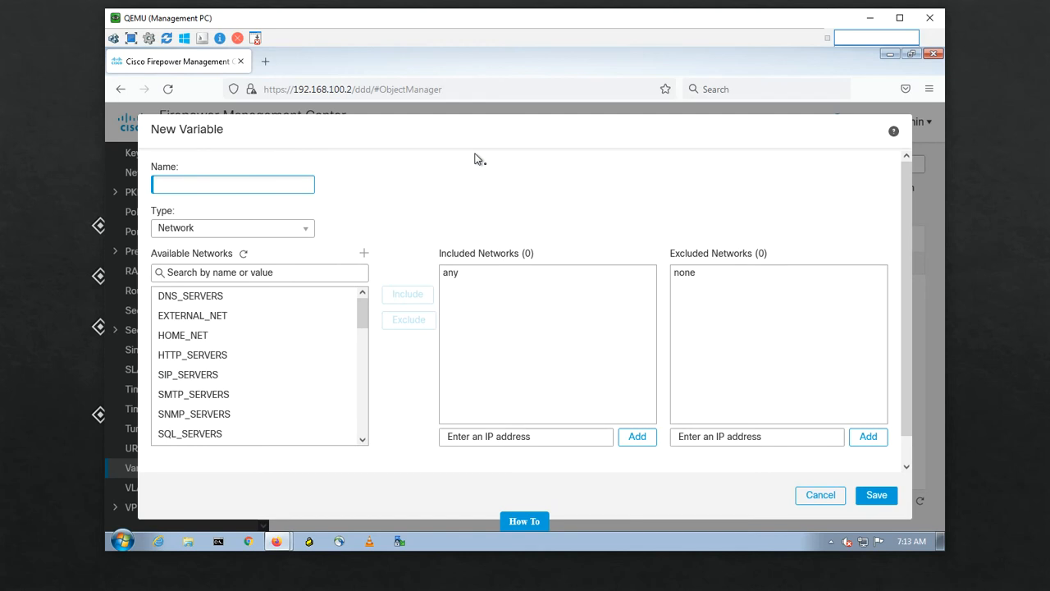
text(INSIDE-NETWORK)
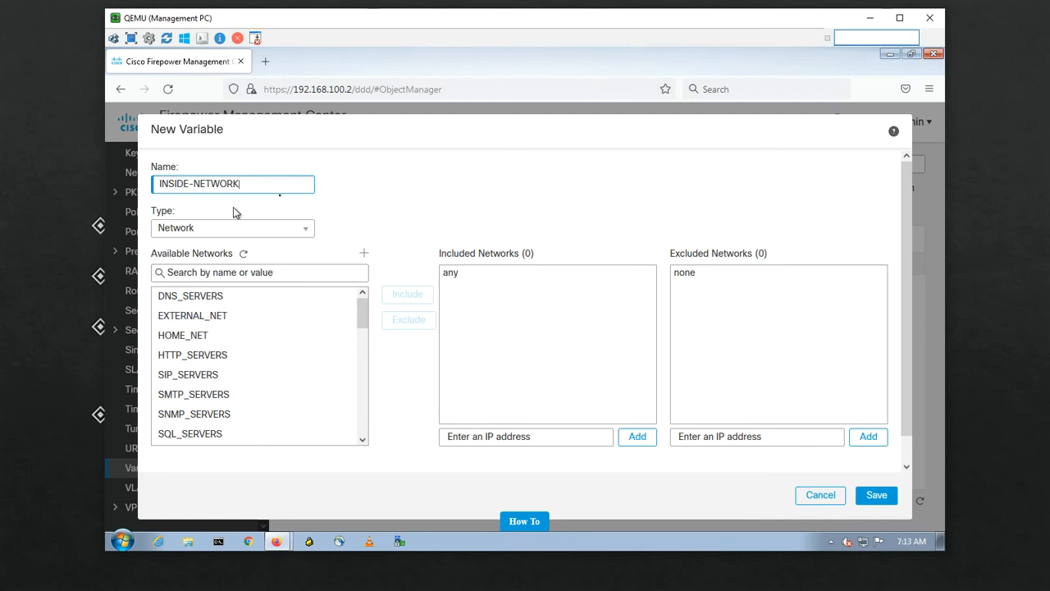
click(179, 232)
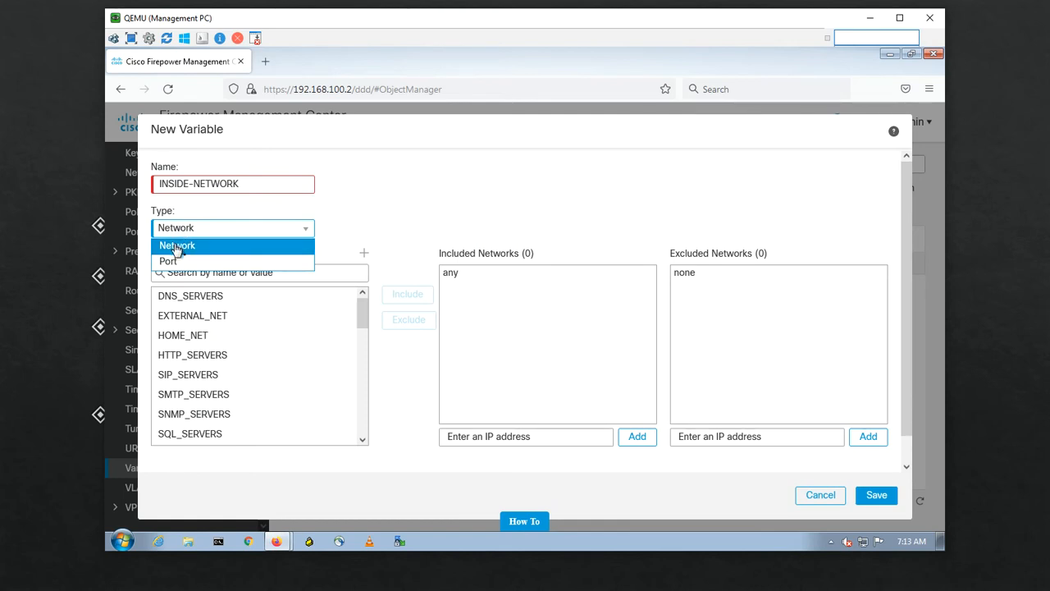
click(173, 261)
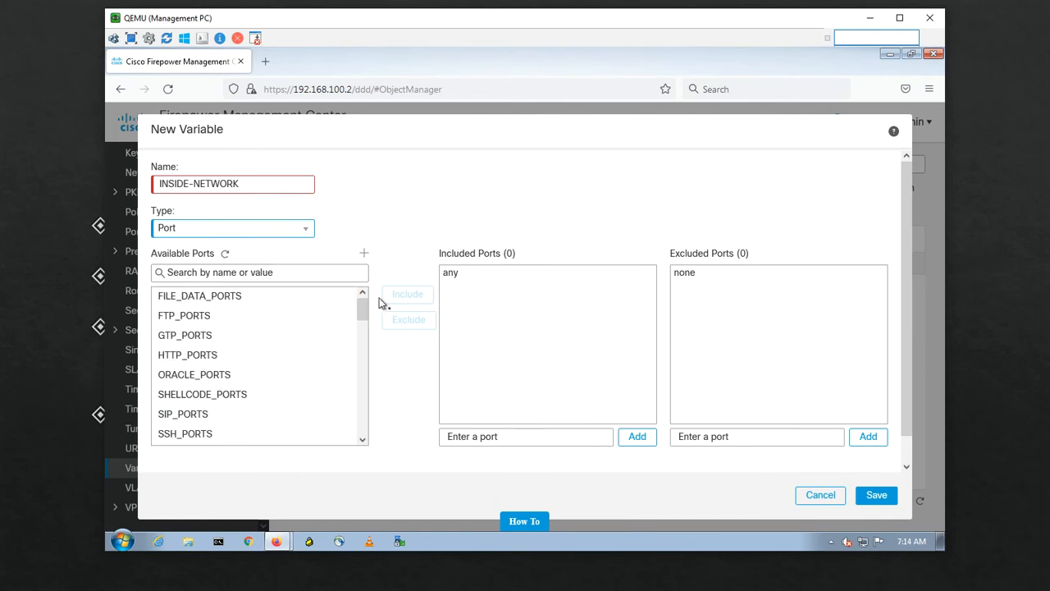
Look over the port options of the new variable and discard it without saving
mouse_move(364, 305)
mouse_down()
mouse_move(356, 435)
mouse_move(352, 293)
mouse_up()
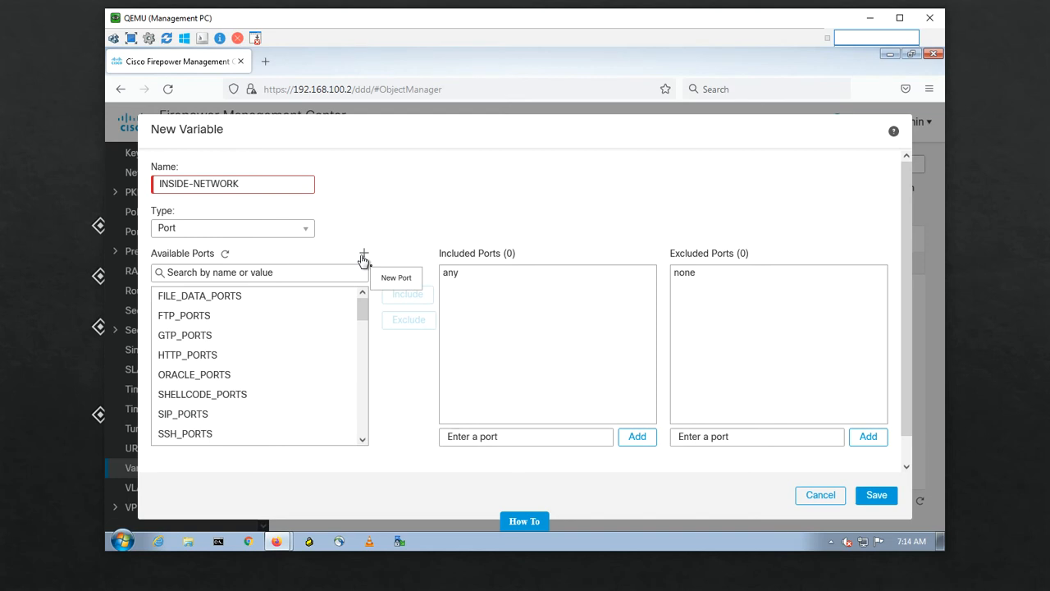
click(525, 437)
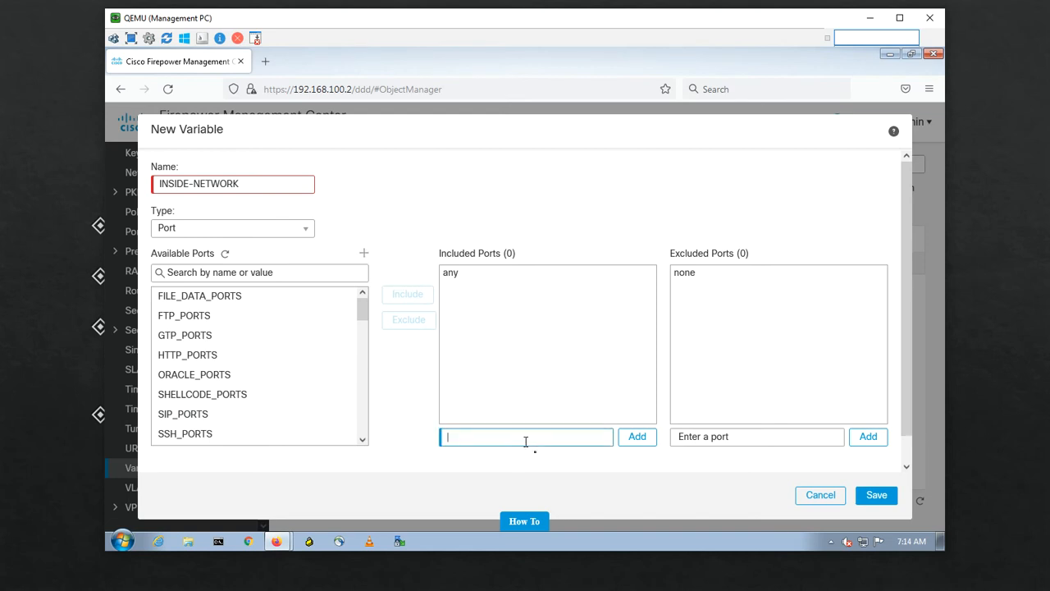
click(819, 496)
click(599, 358)
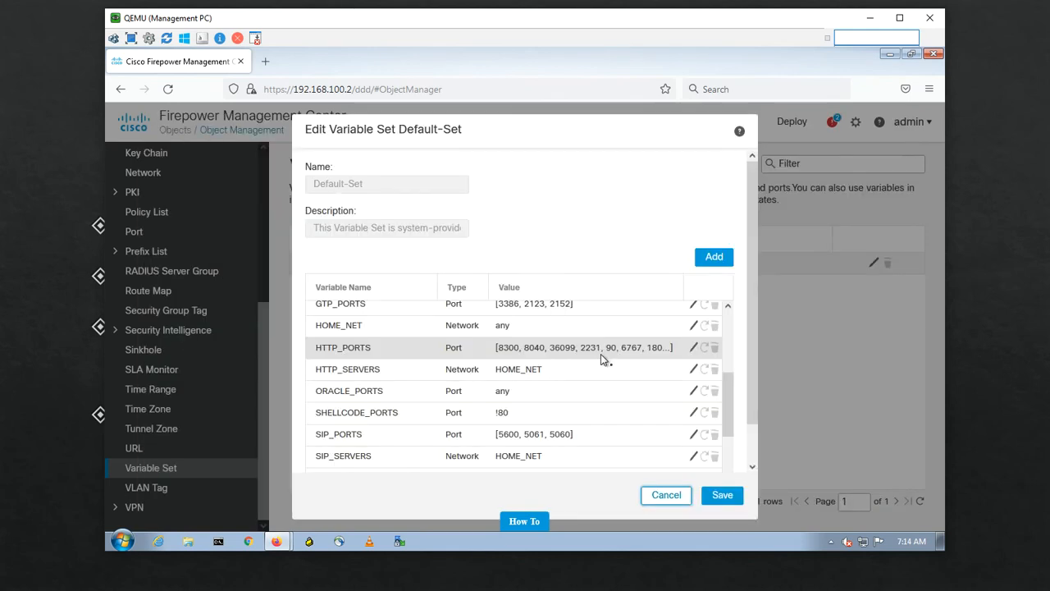
Close the Default-Set variable set without saving and go to the Intrusion Rules page
click(665, 496)
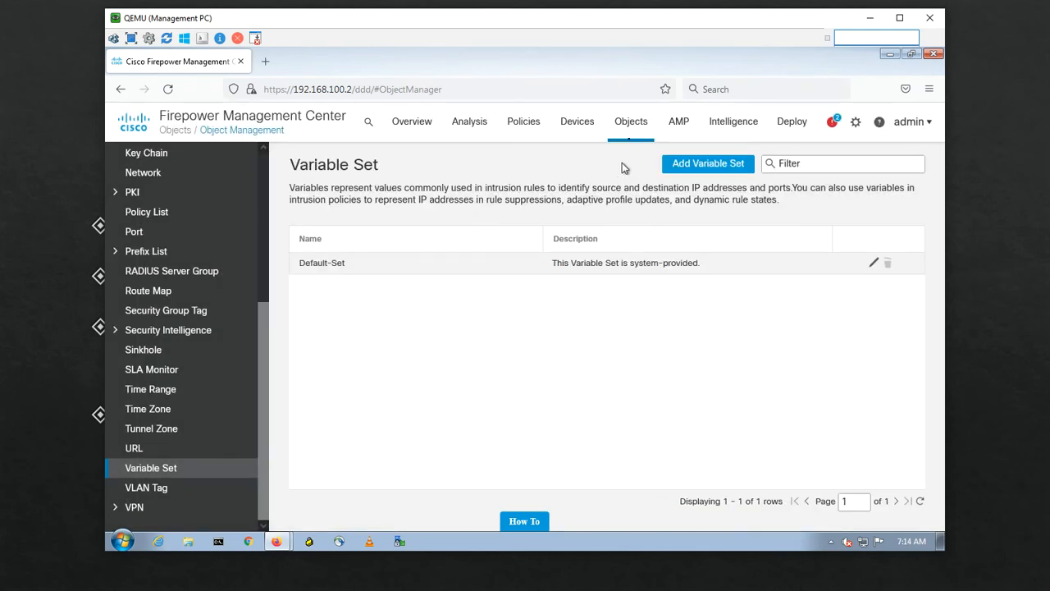
mouse_move(631, 125)
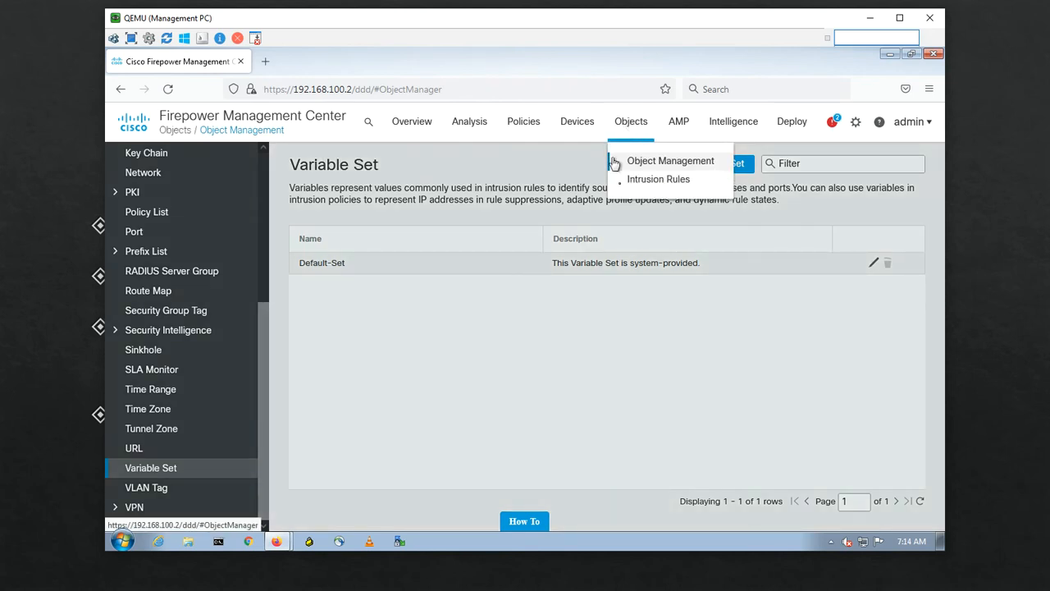
click(625, 185)
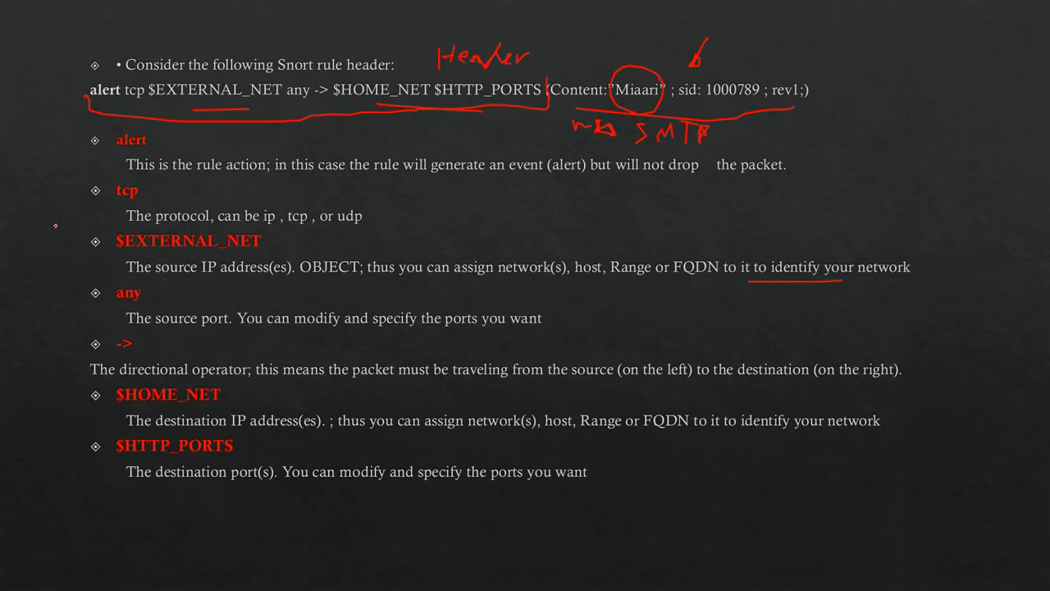
key(alt+Tab)
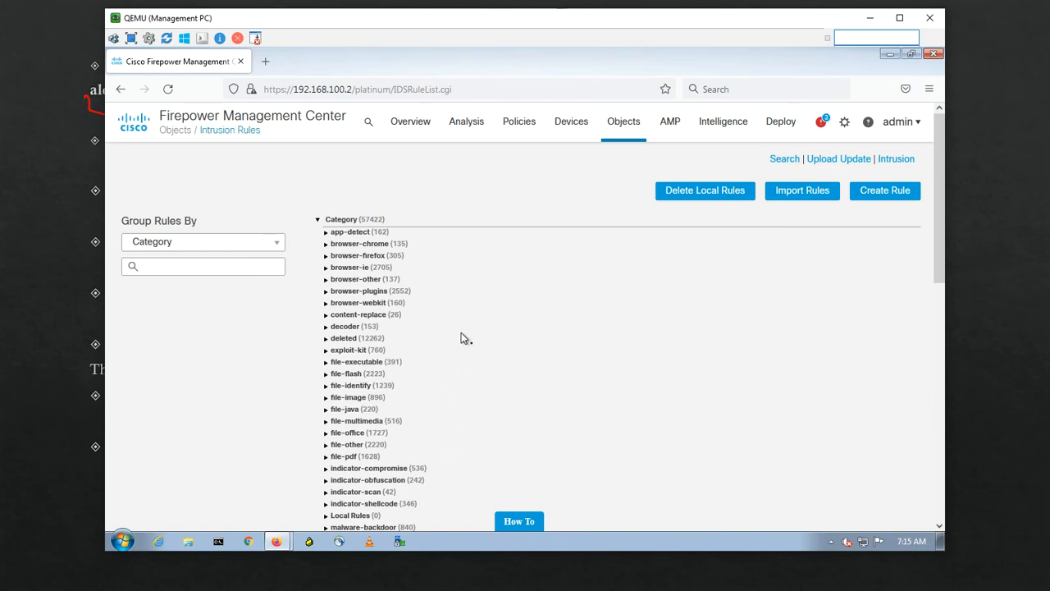
Look through the intrusion rule categories and expand the exploit-kit category
scroll(461, 338, down, 3)
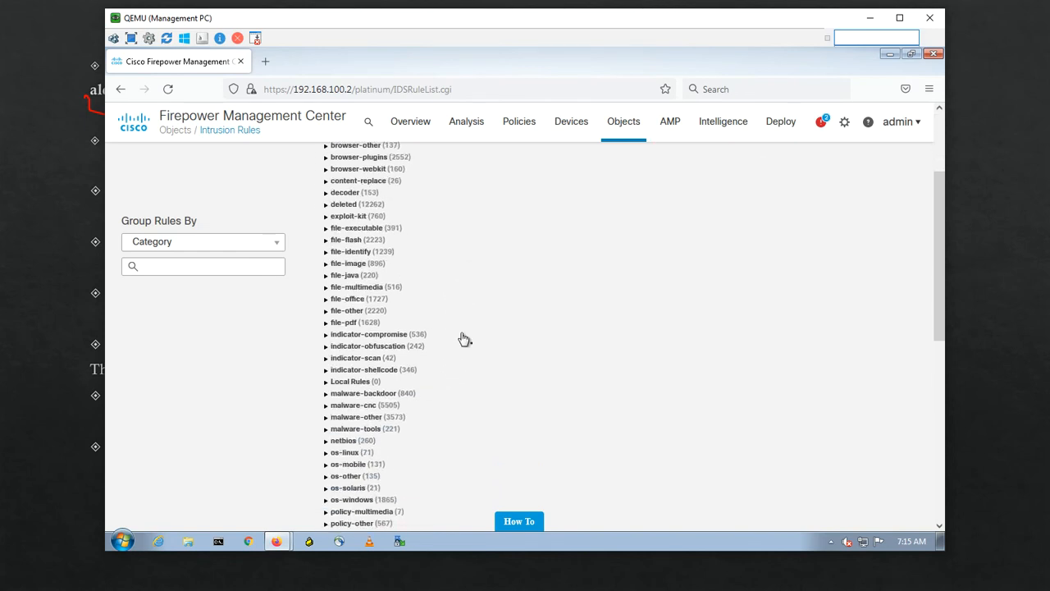
scroll(464, 339, down, 2)
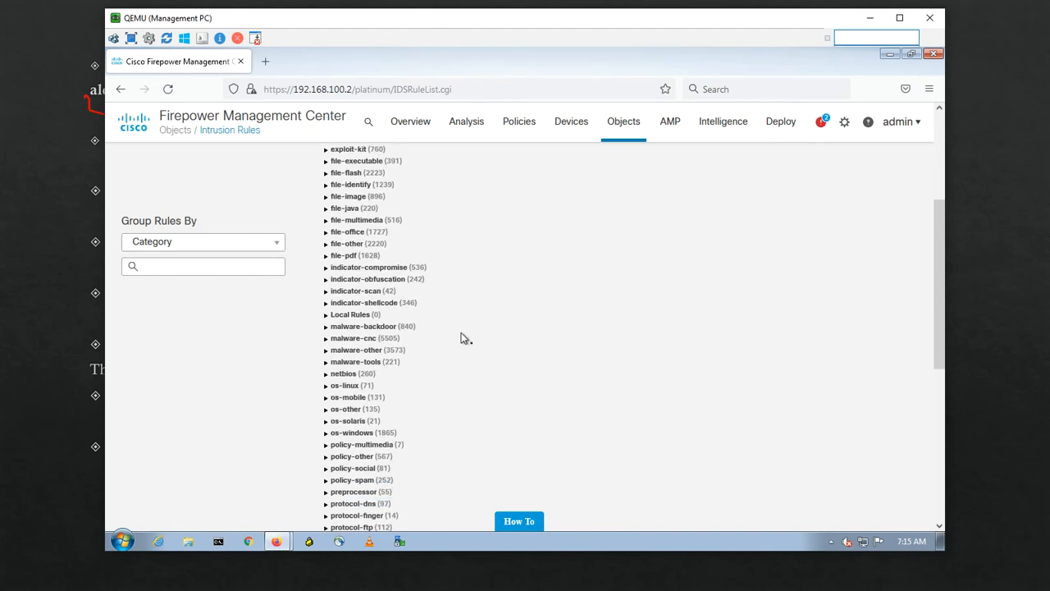
scroll(461, 337, down, 1)
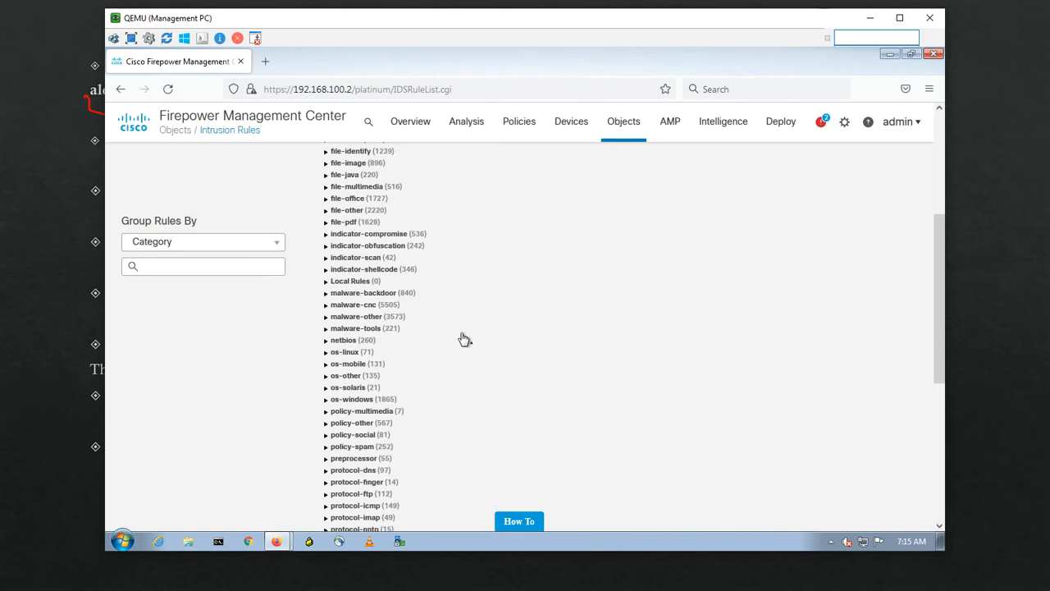
scroll(463, 338, up, 4)
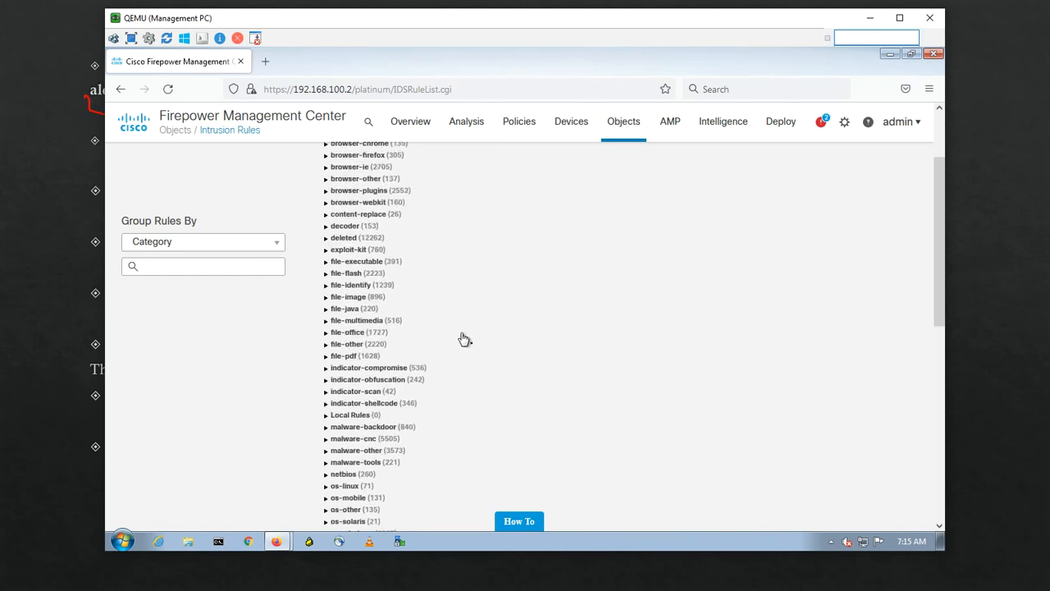
scroll(462, 336, up, 3)
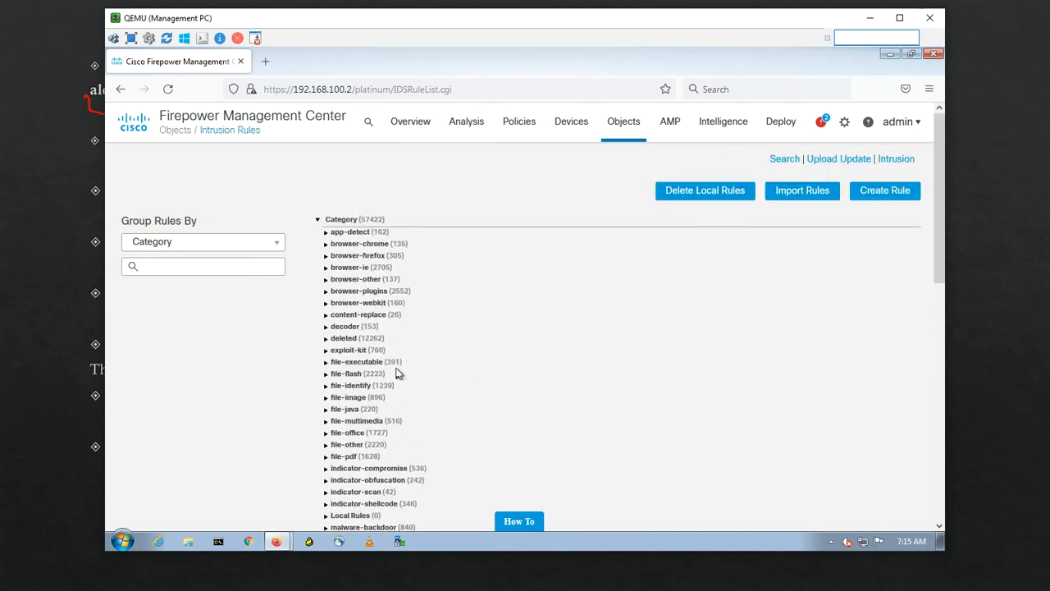
click(326, 351)
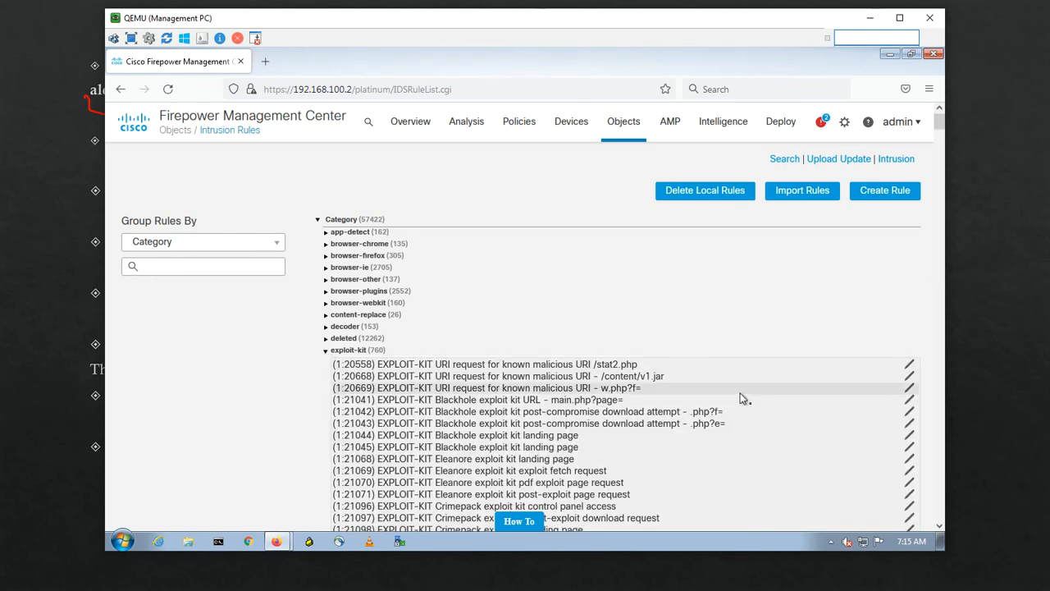
Browse the exploit-kit rules and open rule 1:20558, the known malicious URI /stat2.php request, for editing
drag(941, 132, 940, 141)
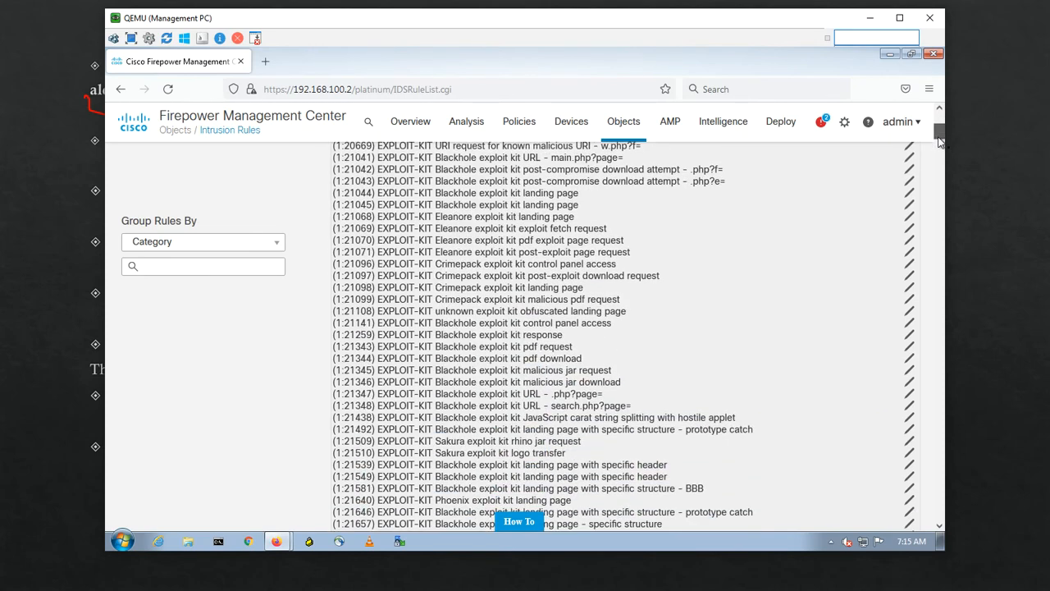
drag(940, 141, 941, 138)
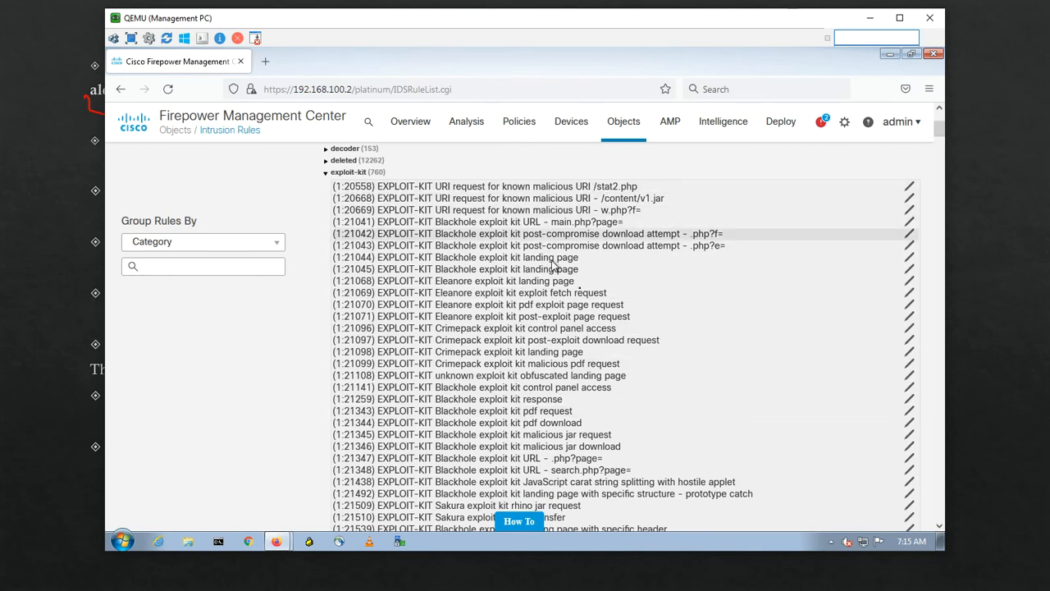
click(909, 191)
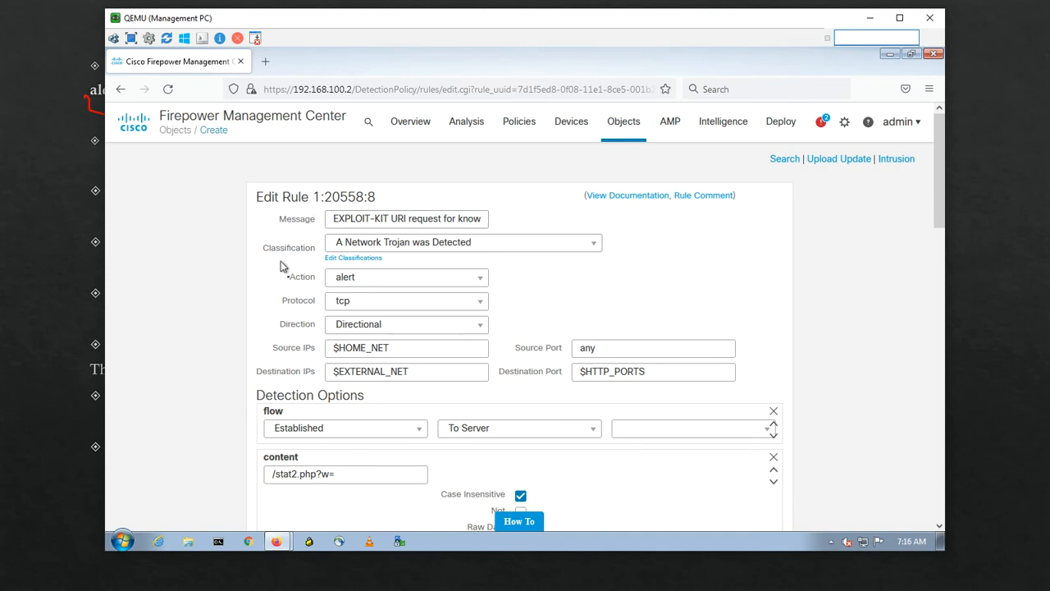
Look over the rule's classification choices without changing them and compare its action with the sample Snort rule on the slide
click(453, 245)
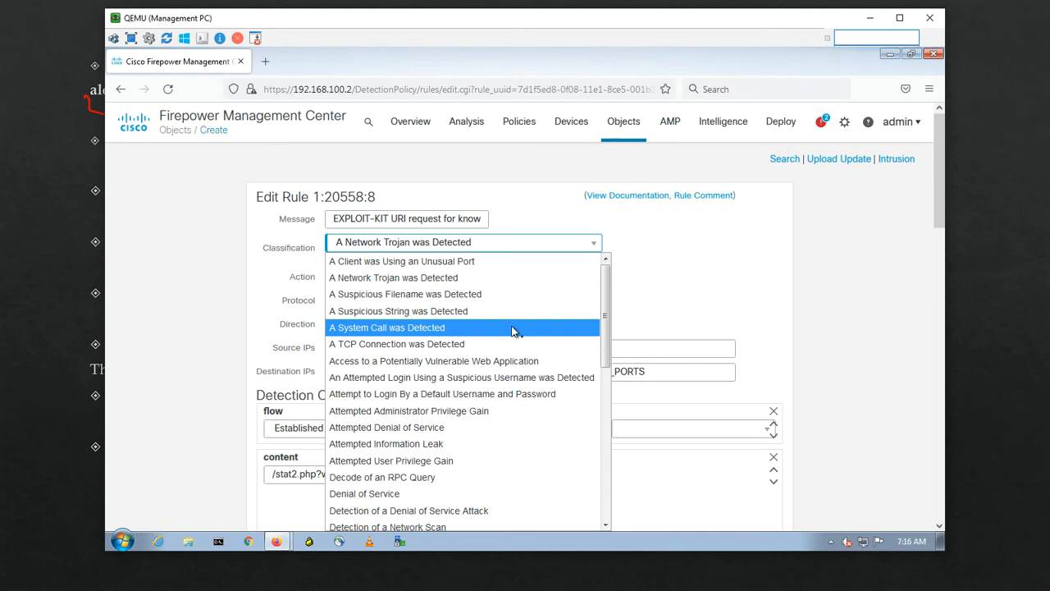
click(274, 263)
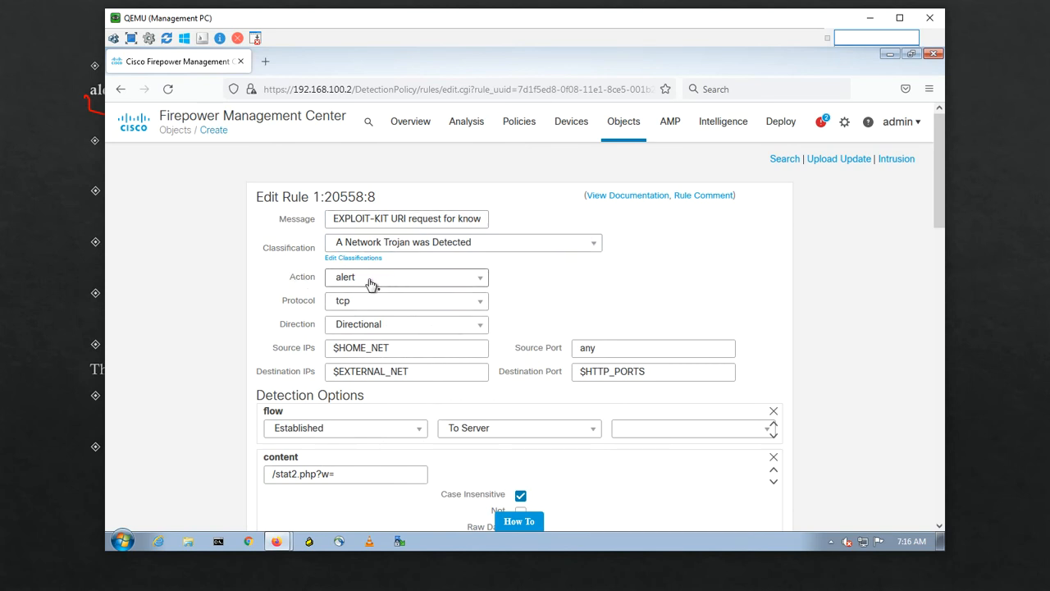
key(alt+Tab)
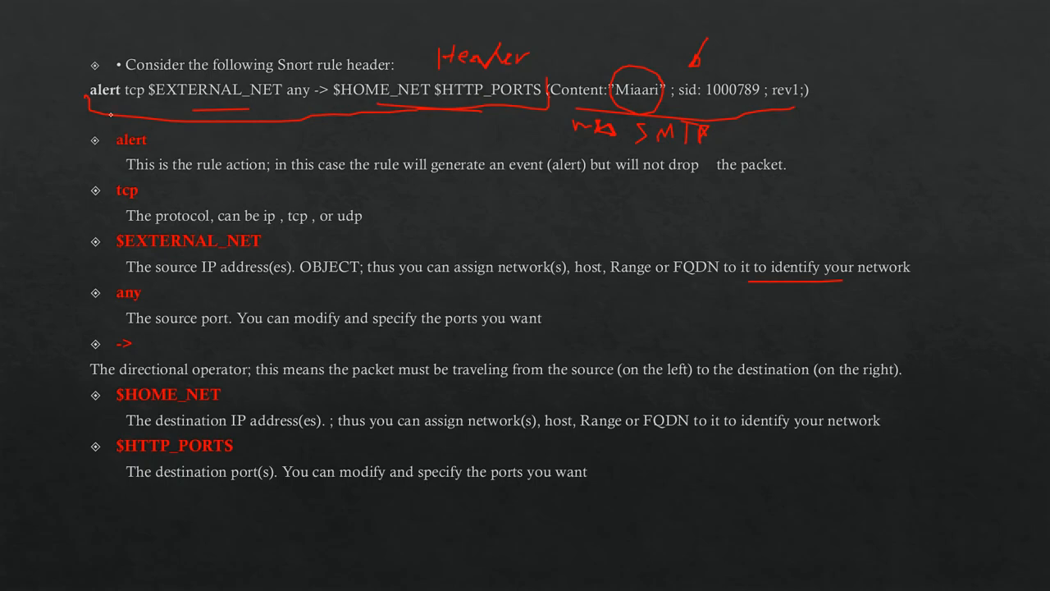
key(alt+Tab)
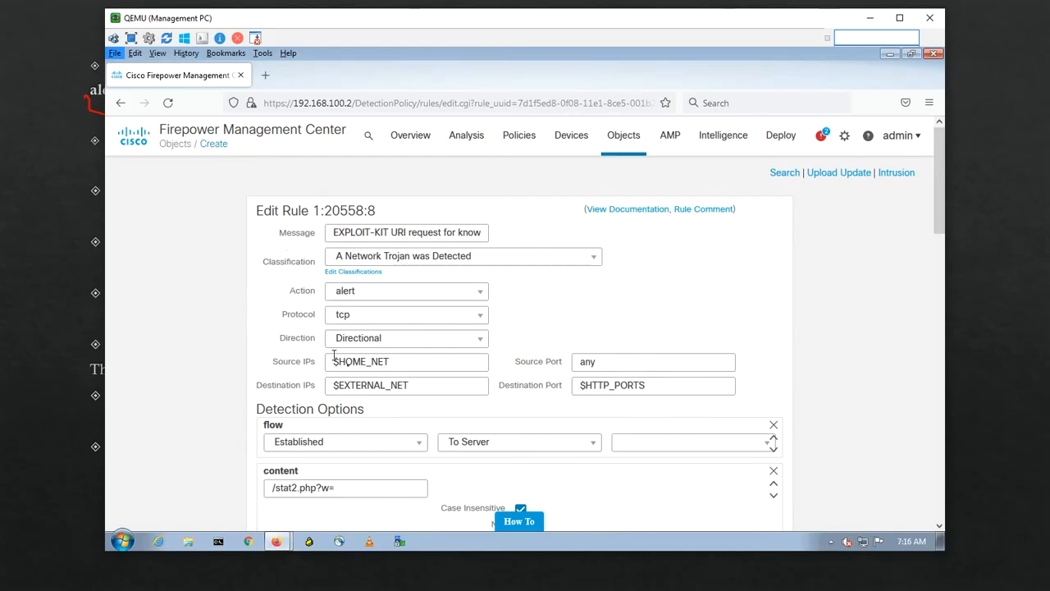
Look over the rule's protocol and direction choices, keeping tcp and Directional
click(353, 322)
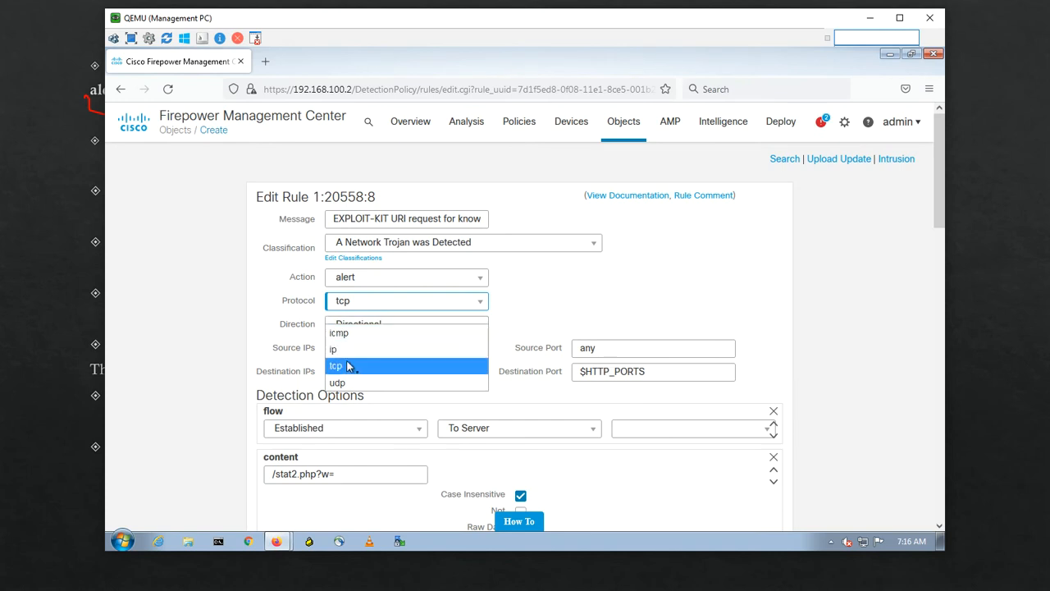
click(266, 268)
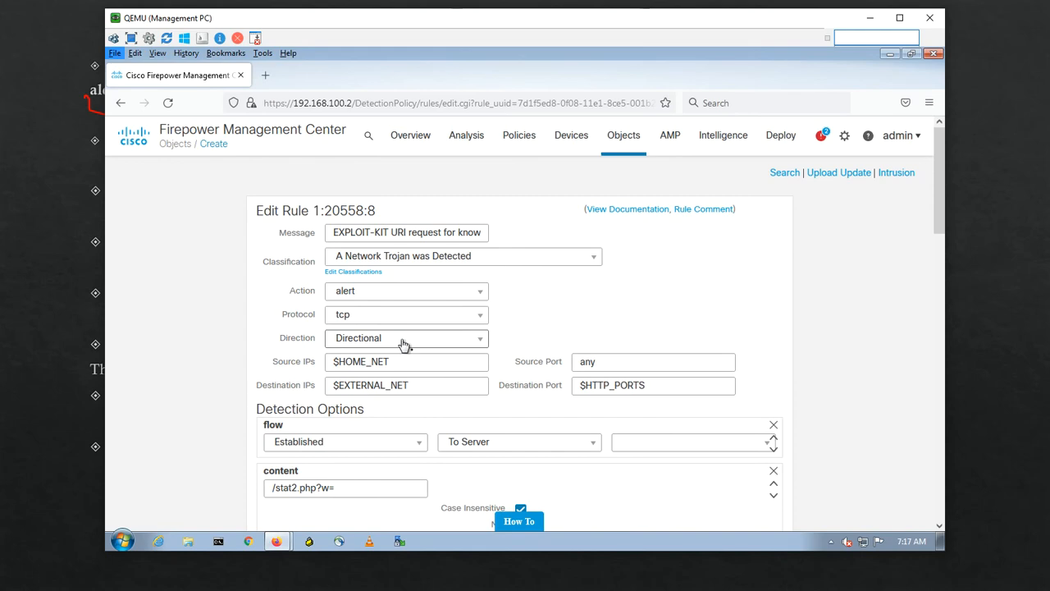
click(403, 345)
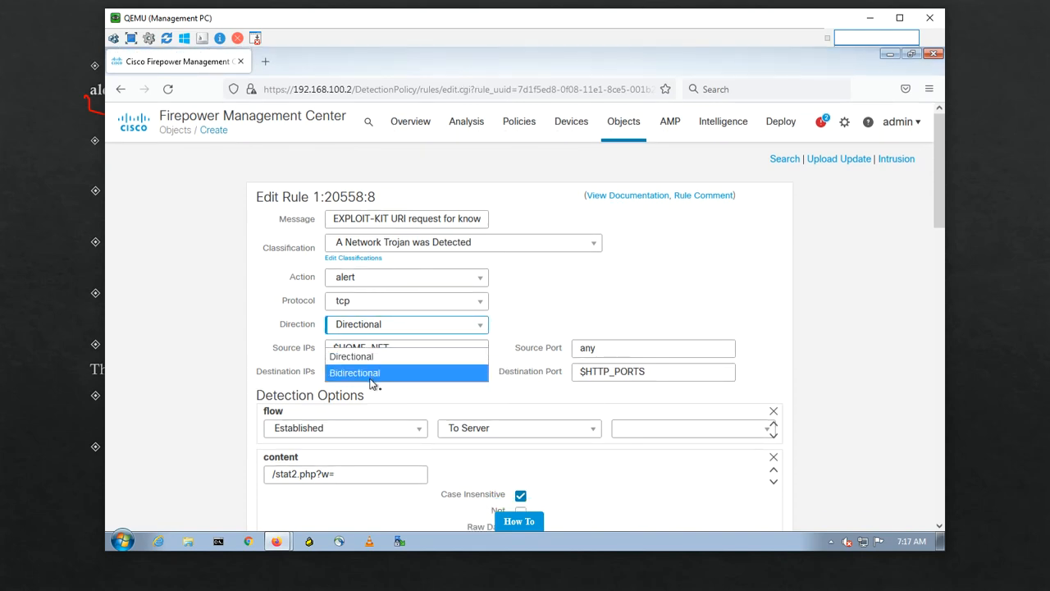
click(368, 356)
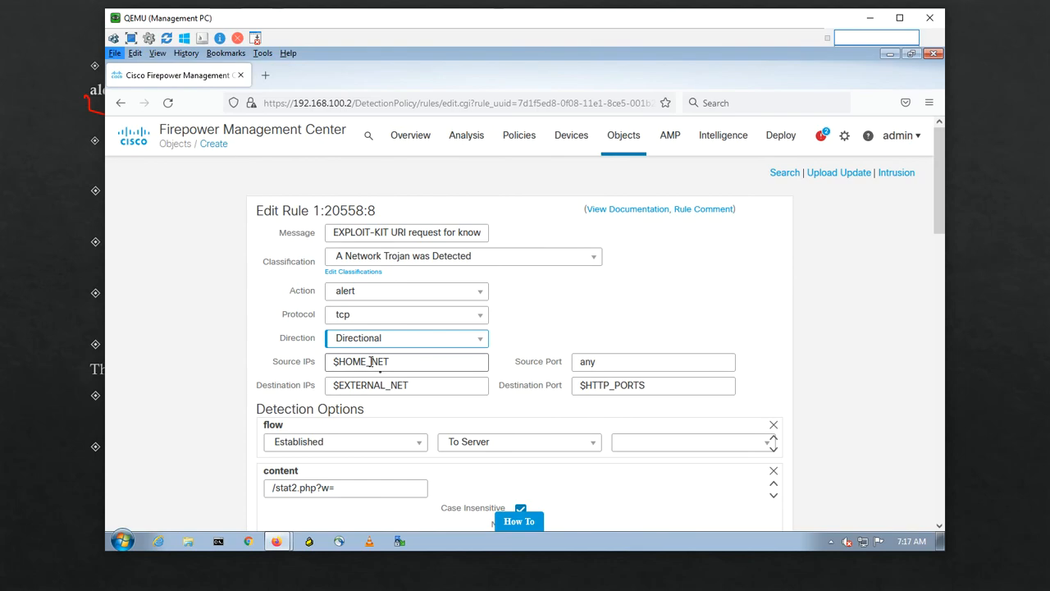
Switch to the slide, draw a pen mark below $EXTERNAL_NET in the sample rule header, and return to the rule editor
key(alt+Tab)
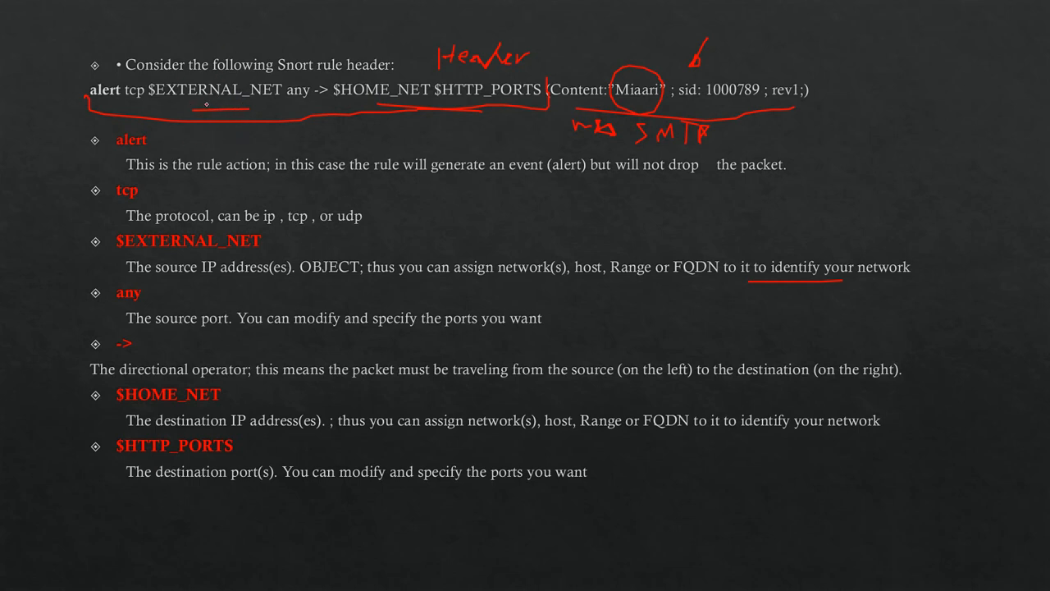
mouse_move(207, 105)
mouse_down()
mouse_move(187, 146)
mouse_move(192, 121)
mouse_up()
key(alt+Tab)
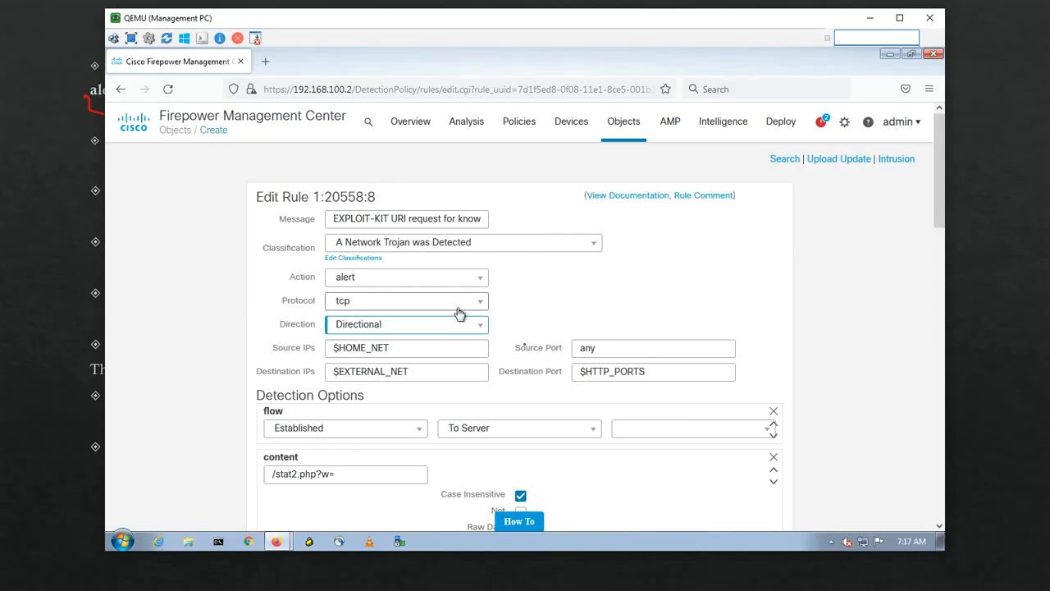
key(alt+Tab)
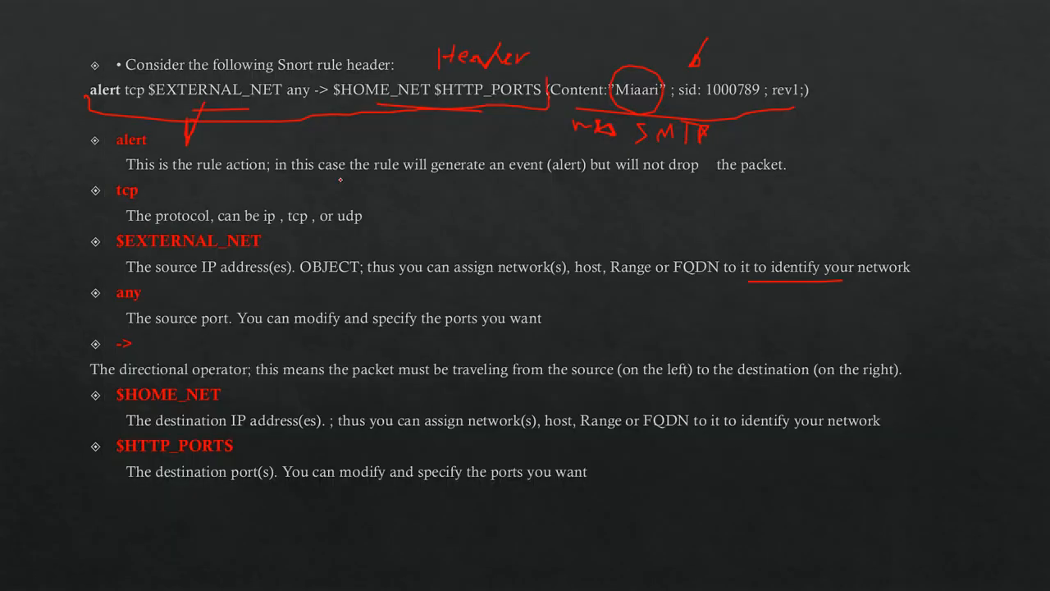
key(alt+Tab)
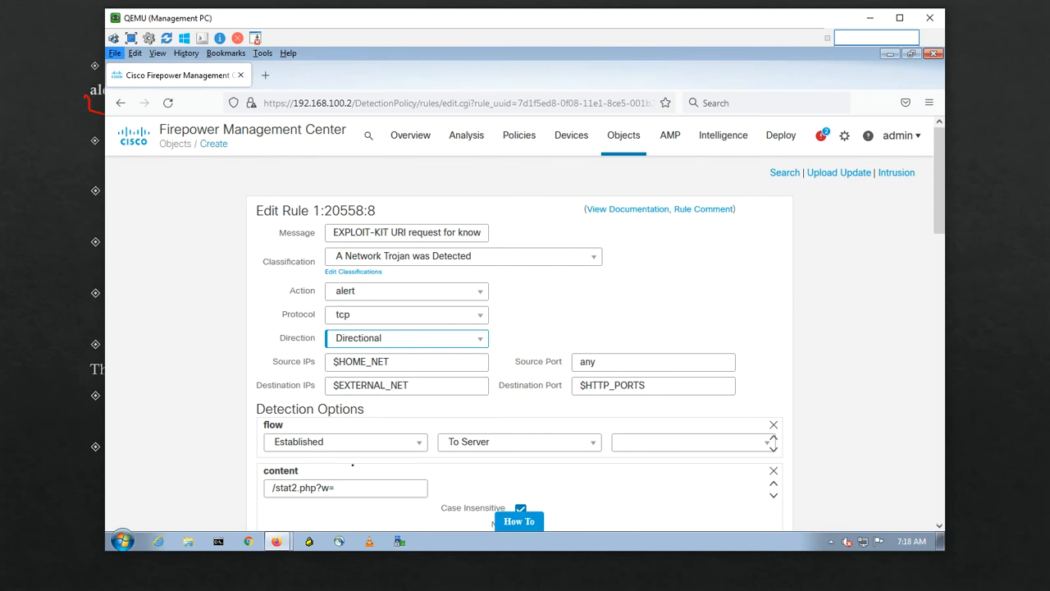
Look over the choices of the flow detection option, keeping Established and To Server
click(351, 445)
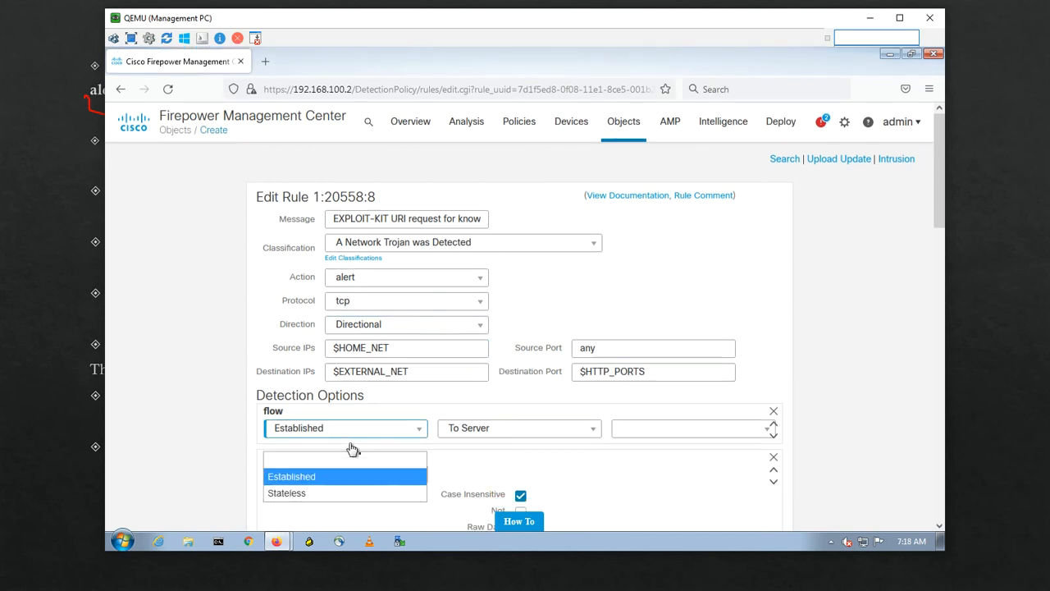
click(324, 476)
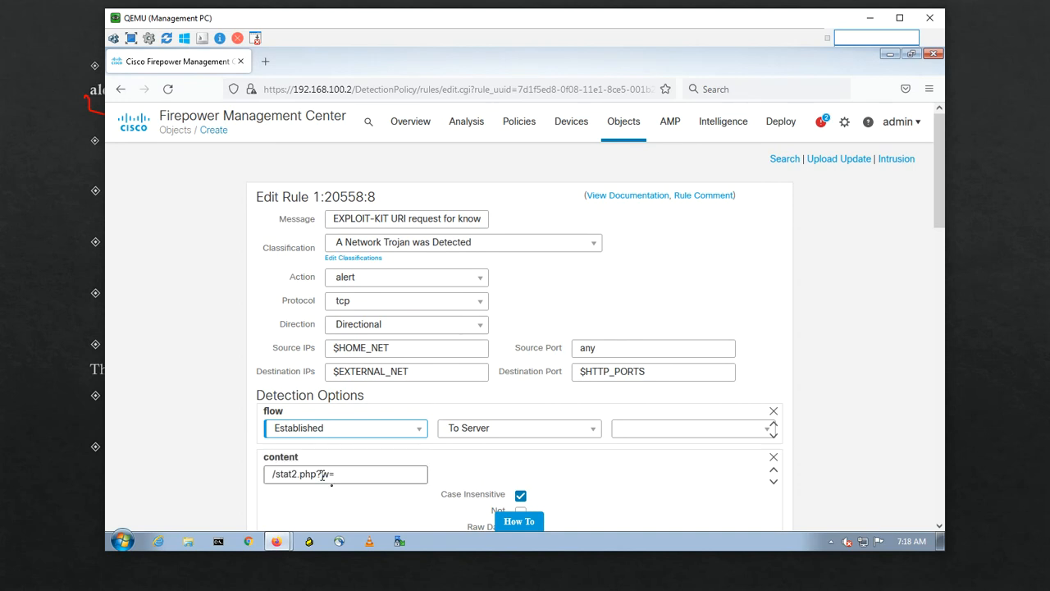
click(535, 429)
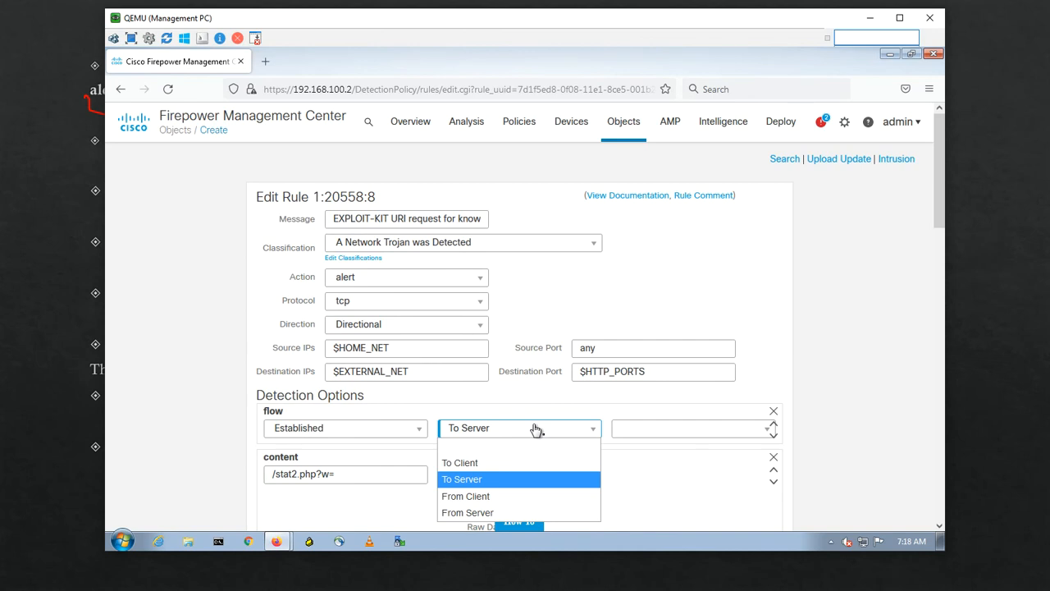
click(535, 429)
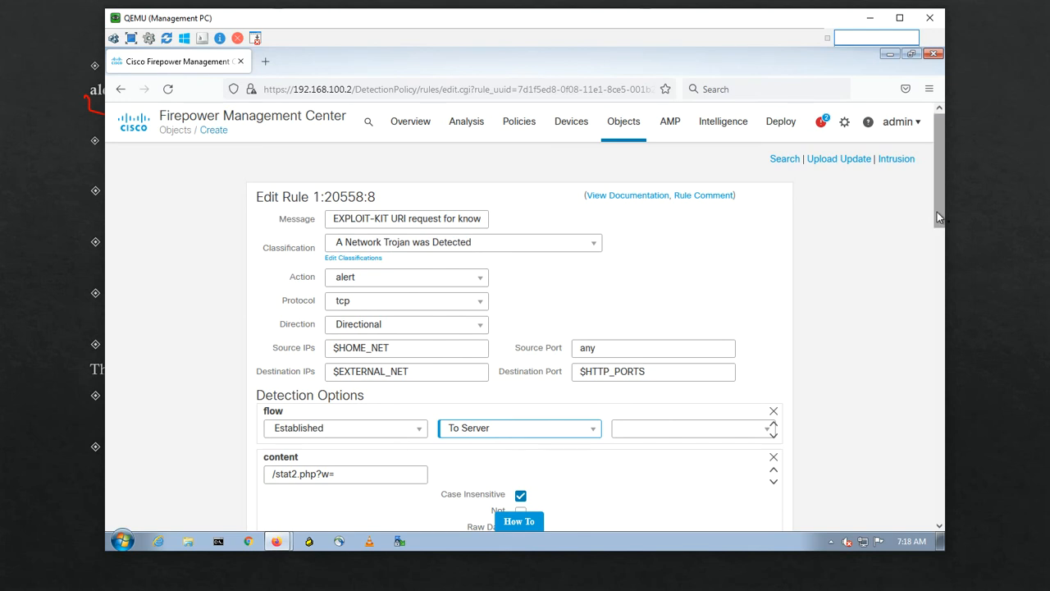
Review the rule's content, pcre, metadata and reference options, and compare them with the sample Snort rule on the slide
drag(938, 211, 929, 286)
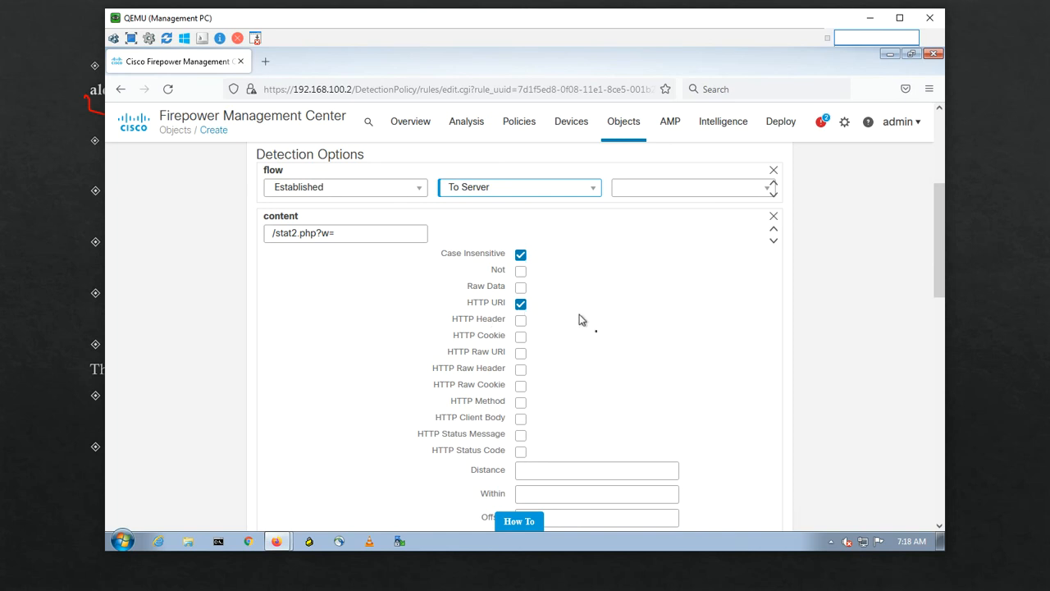
drag(938, 268, 919, 363)
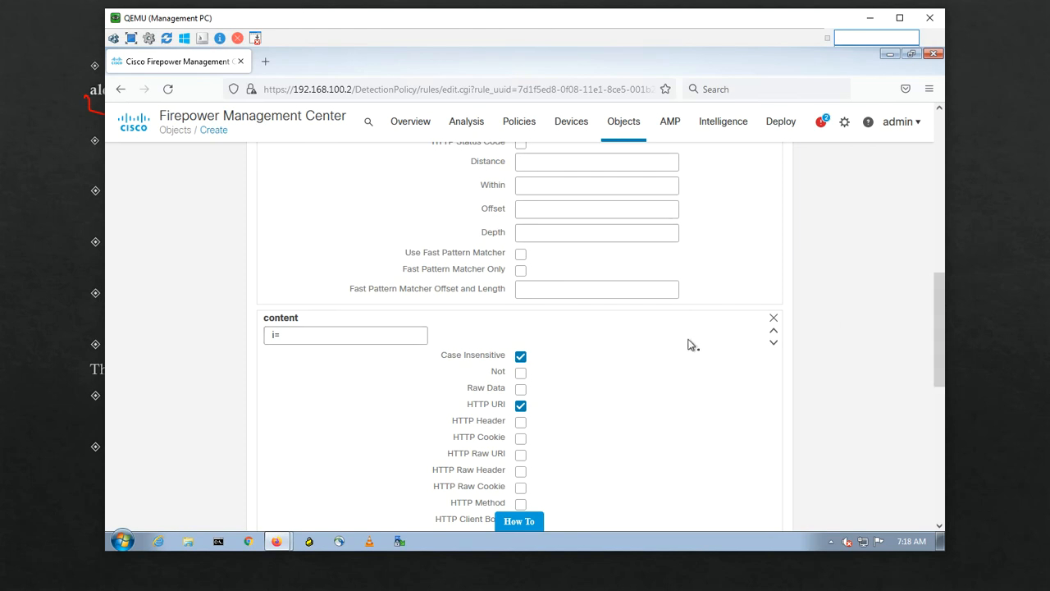
drag(940, 327, 909, 502)
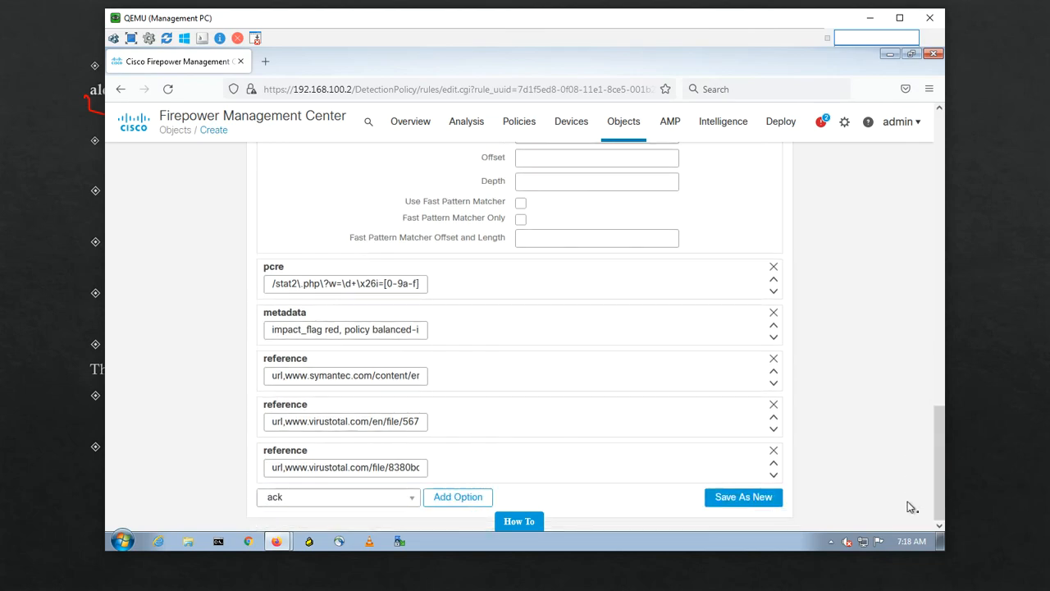
key(alt+Tab)
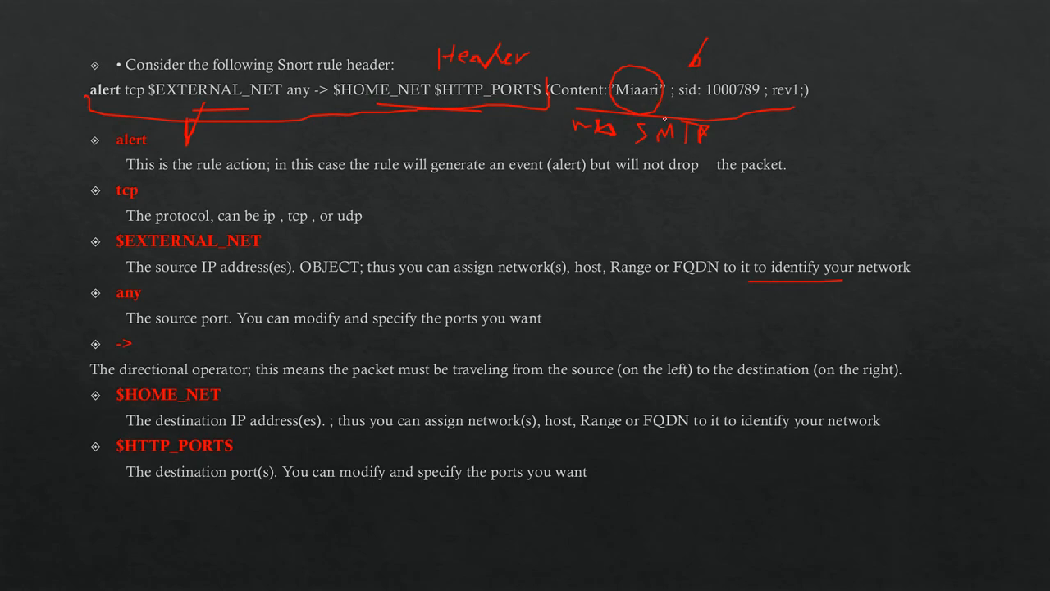
key(alt+Tab)
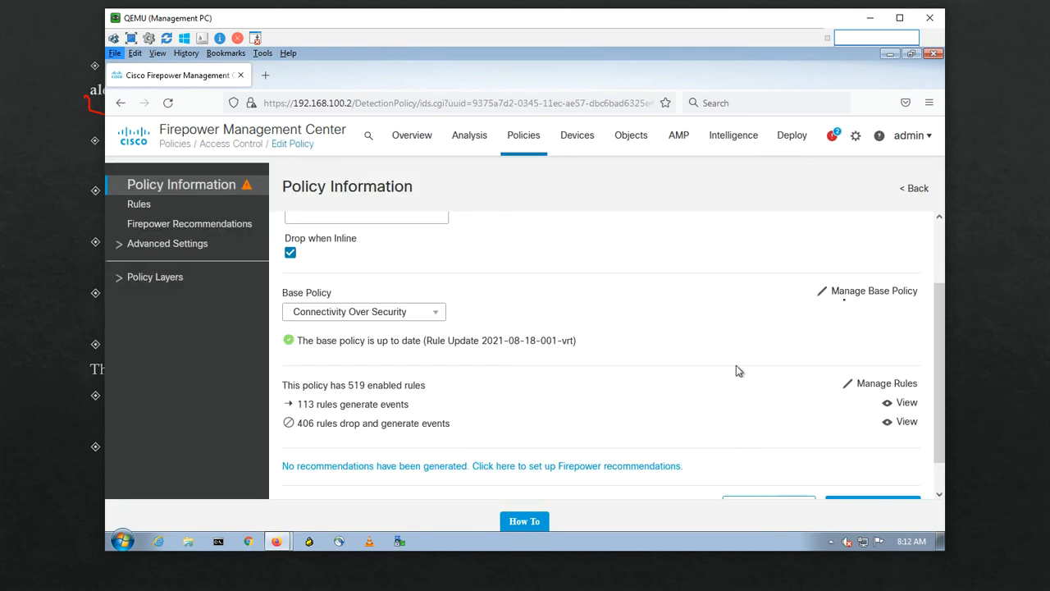
Minimize the main browser and Rule Documentation windows, and bring back the Policy Information page of the test policy
drag(940, 343, 927, 218)
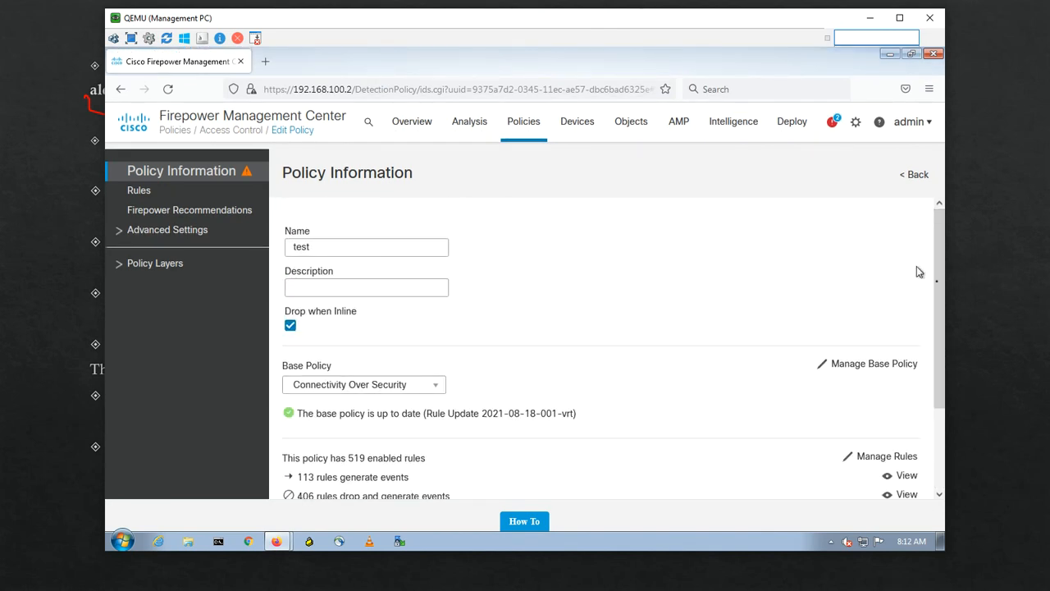
drag(937, 264, 891, 218)
click(890, 54)
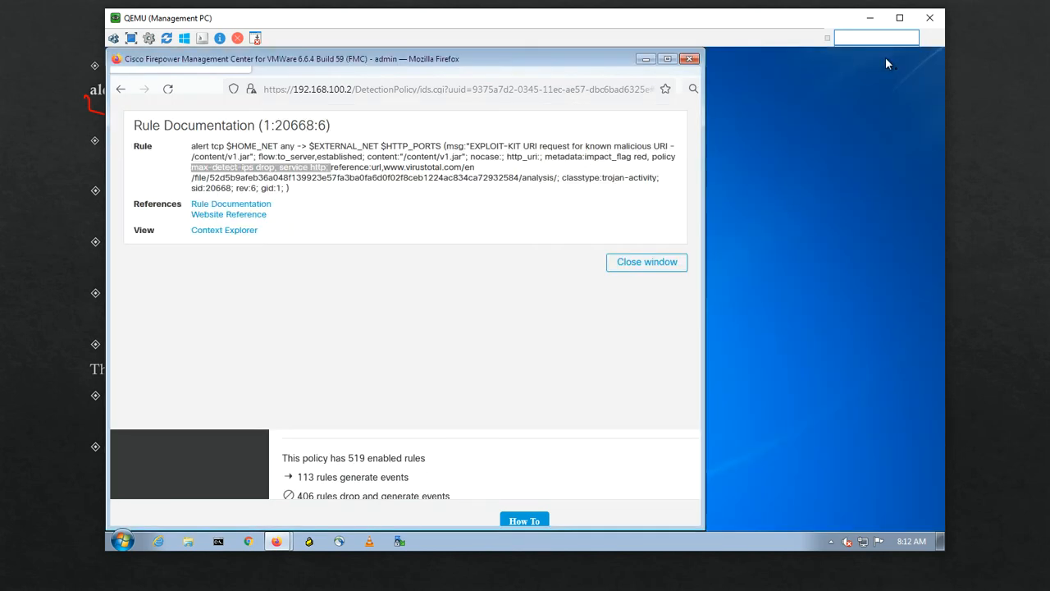
click(644, 59)
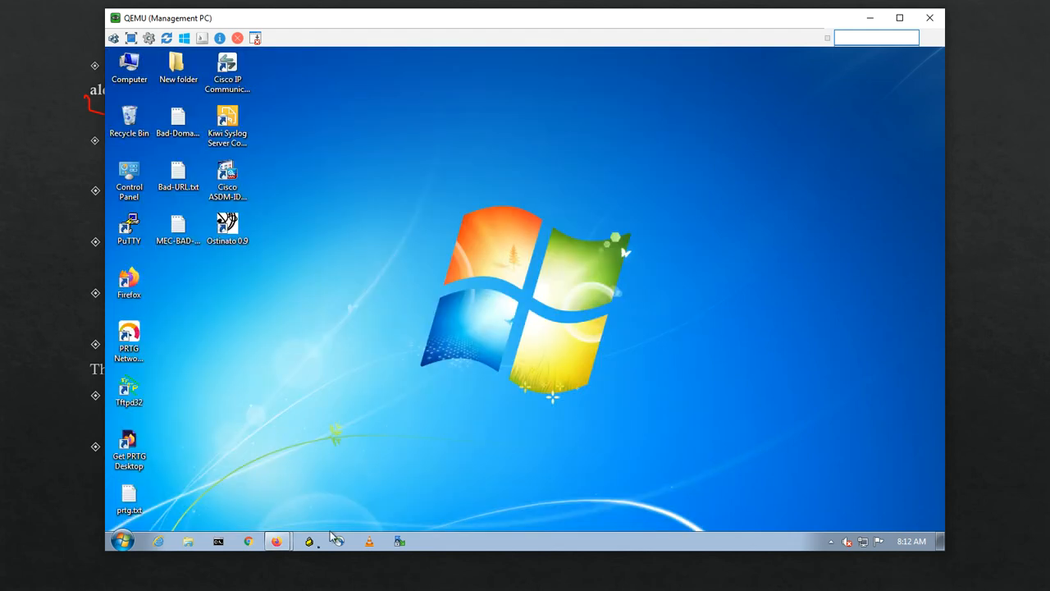
mouse_move(279, 542)
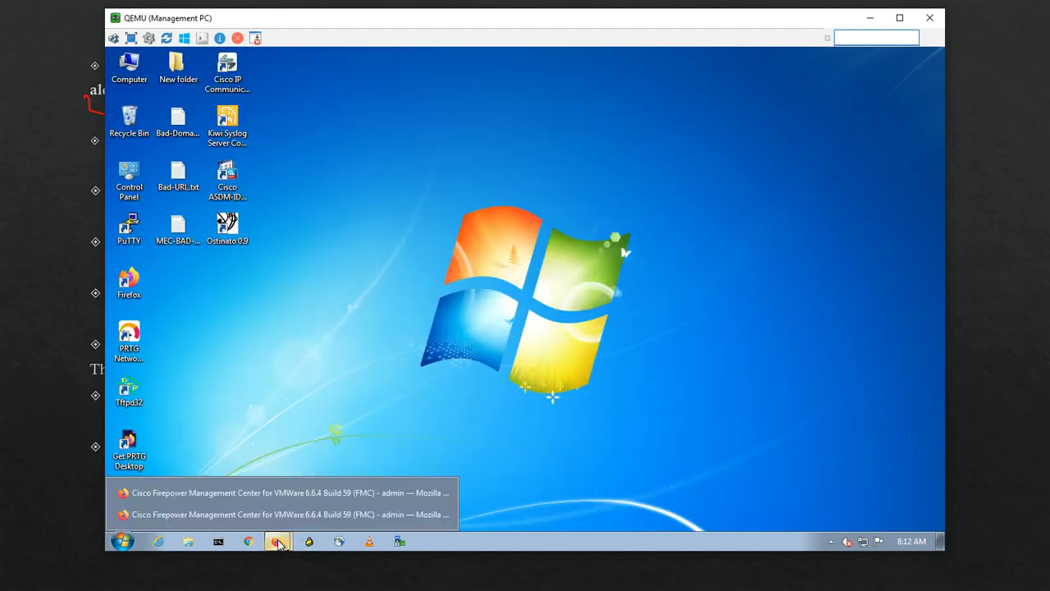
click(279, 493)
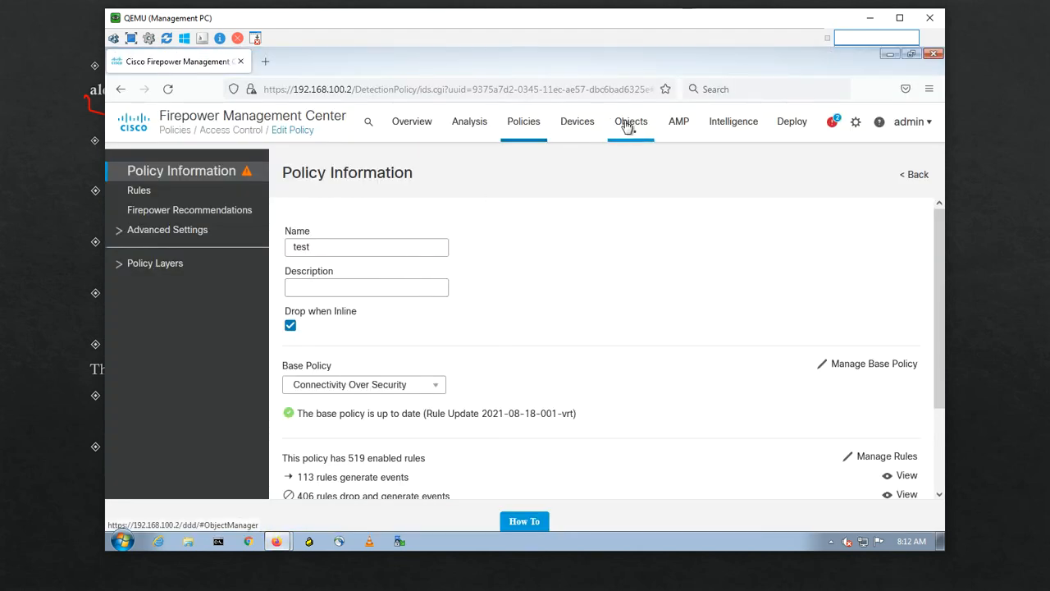
Leave the intrusion policy for the Intrusion Rules list, expand the exploit-kit category, and open rule 1:20558 for the /stat2.php URI
click(624, 126)
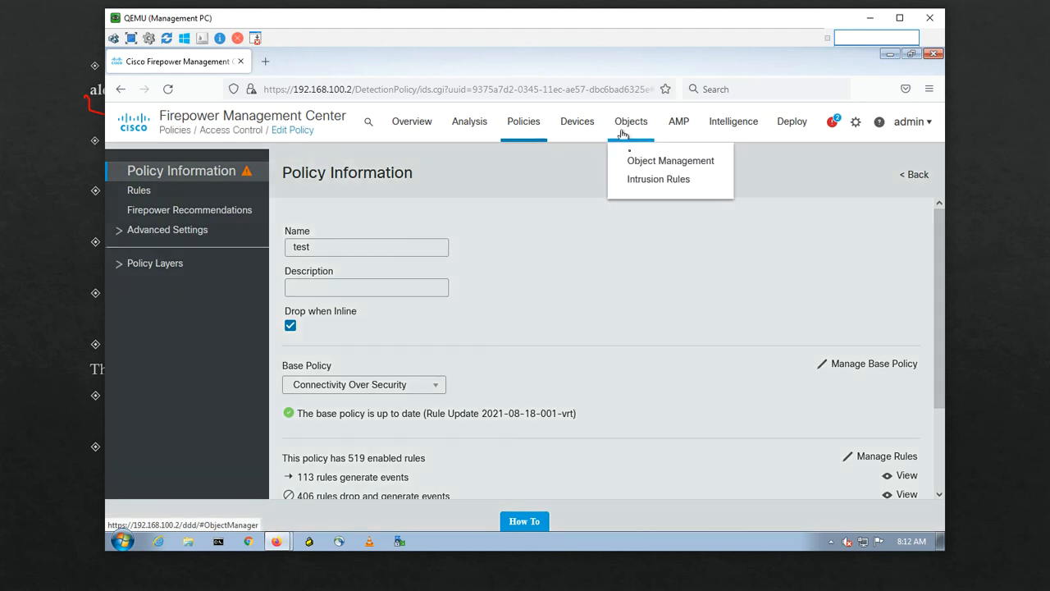
click(624, 181)
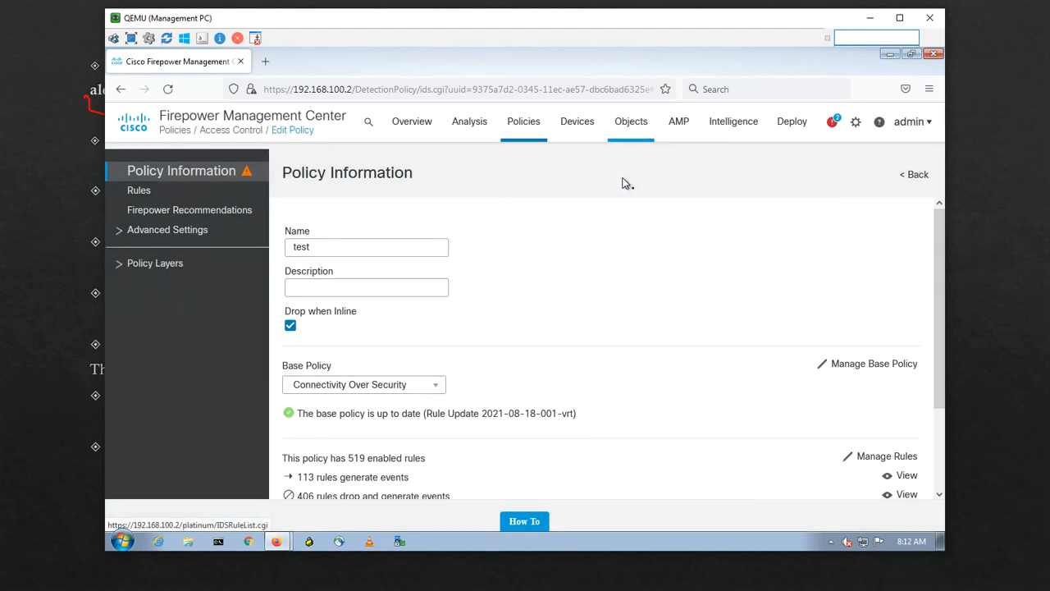
click(547, 345)
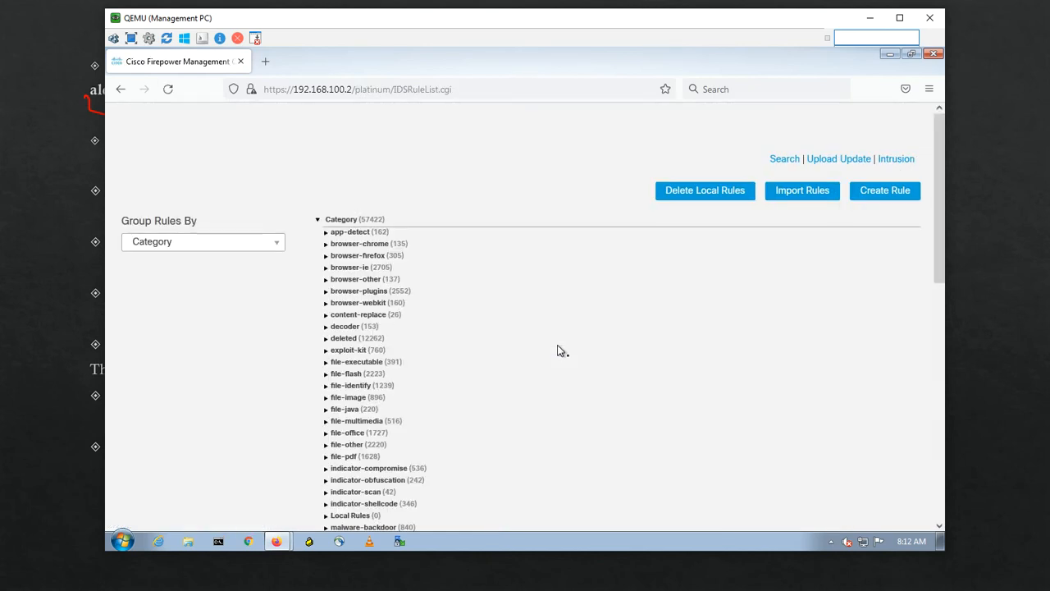
click(326, 351)
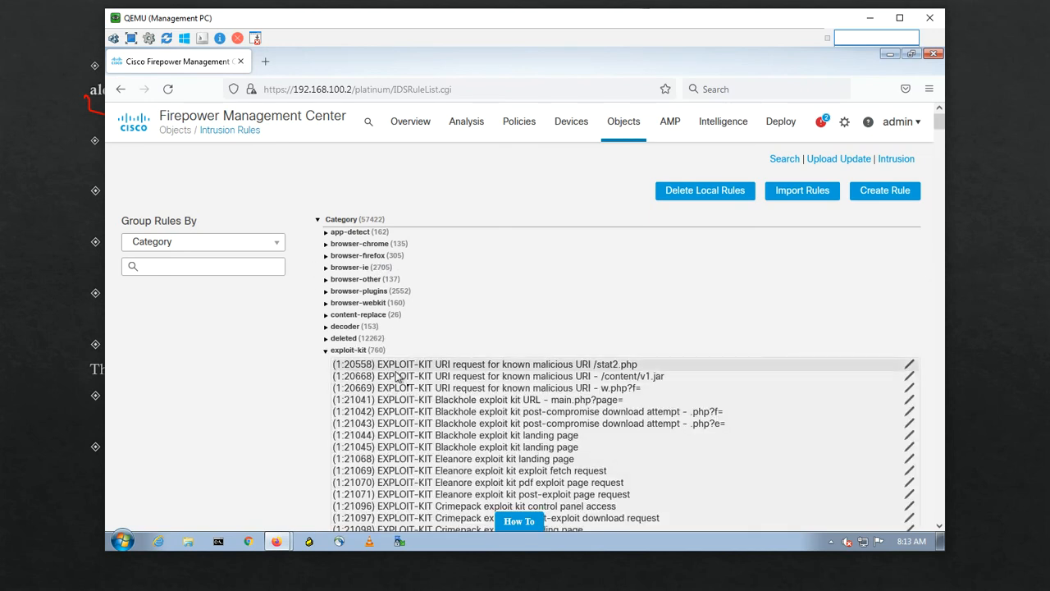
click(912, 368)
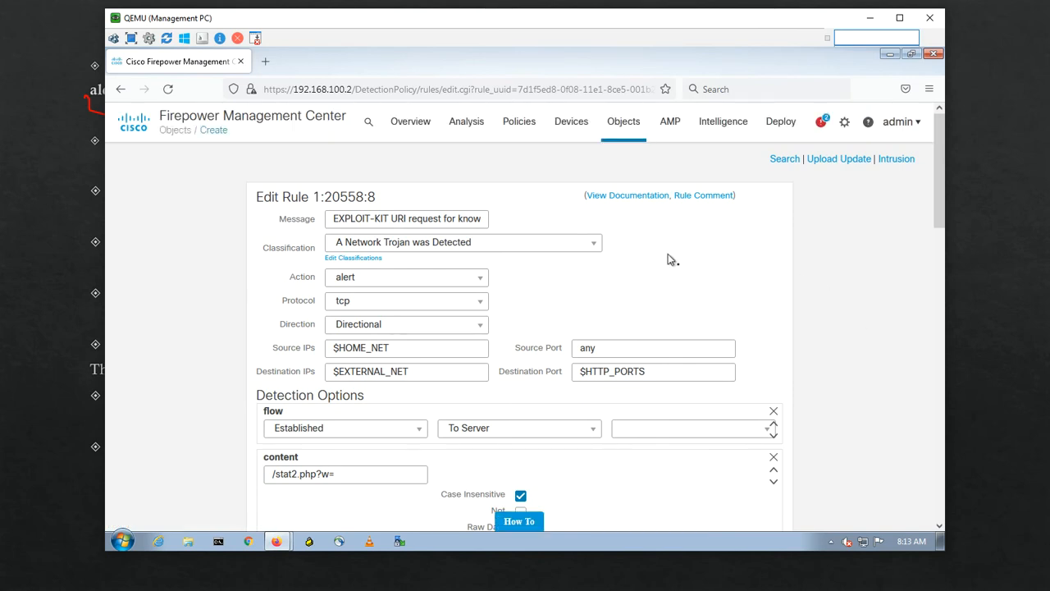
View the rule's documentation, highlight its header variables, look at its Snort.org reference page, and return to the rule editor
click(617, 199)
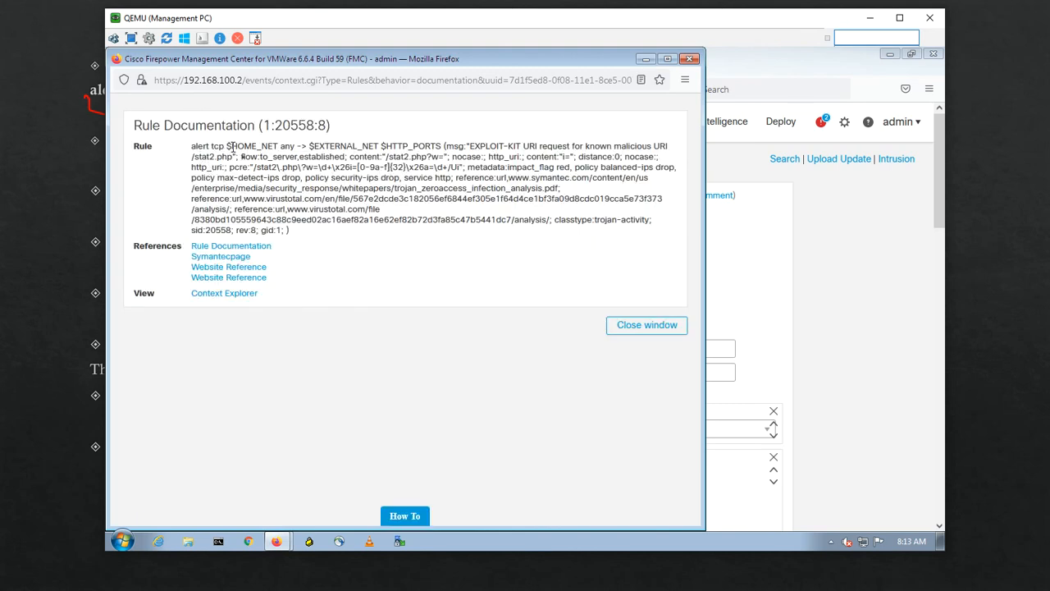
drag(227, 146, 283, 146)
double_click(288, 146)
double_click(328, 146)
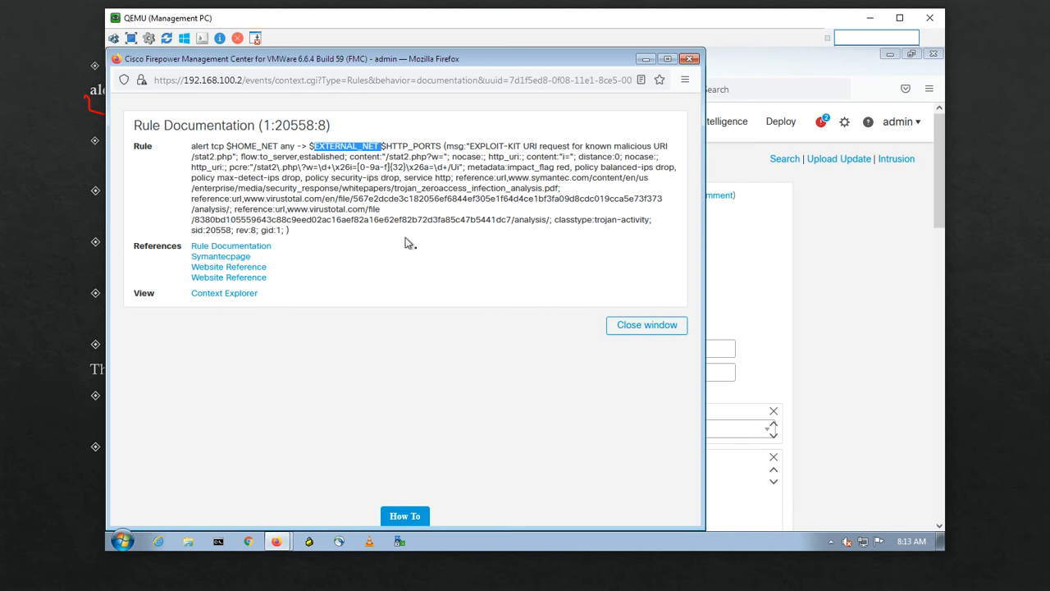
click(250, 248)
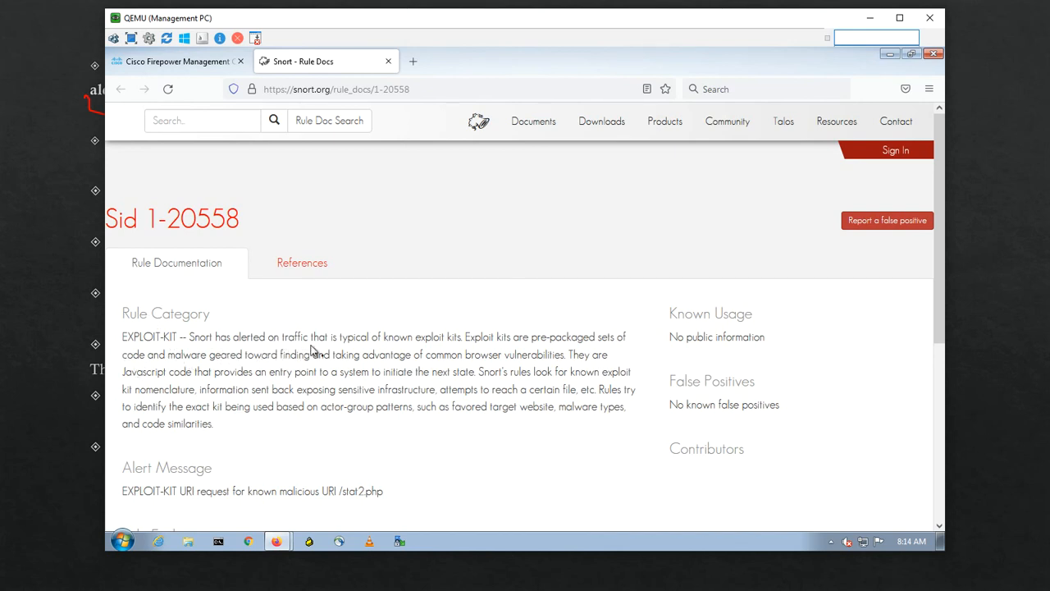
click(174, 64)
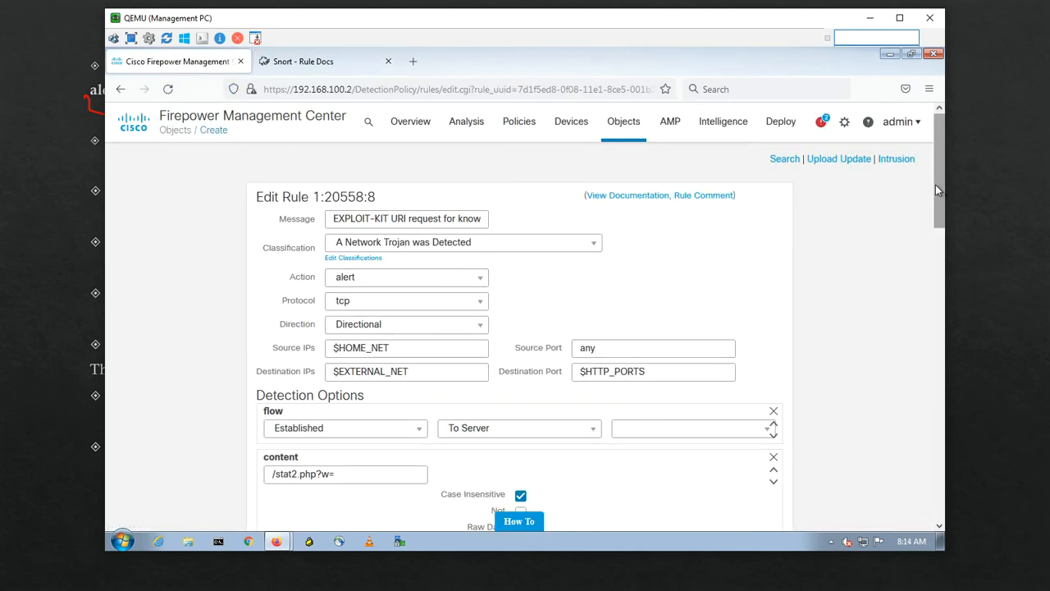
Return to the Intrusion Rules list and group the rules by Microsoft Vulnerabilities
mouse_move(629, 127)
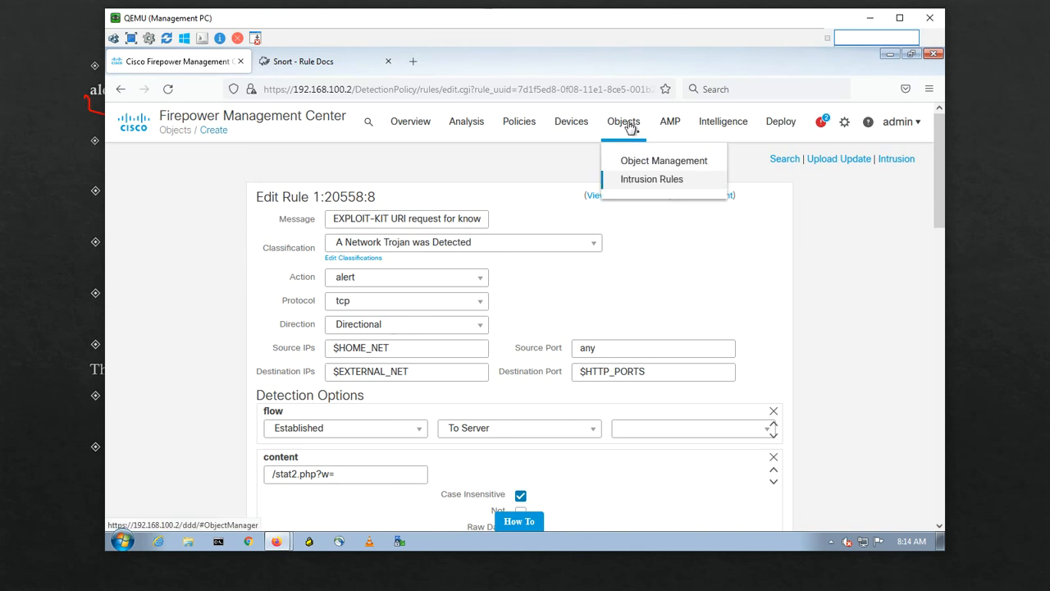
click(632, 180)
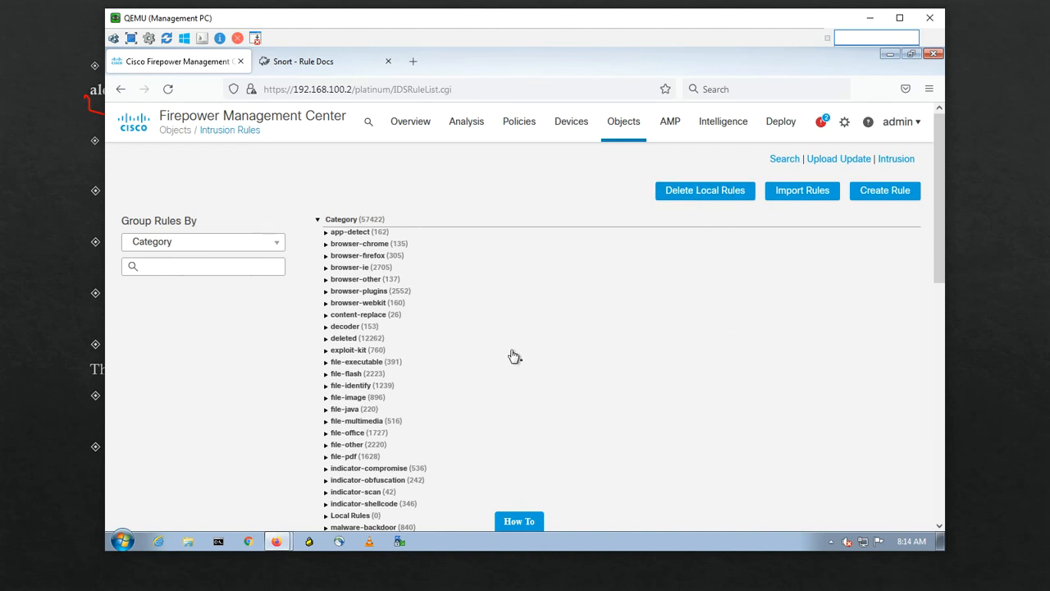
click(273, 244)
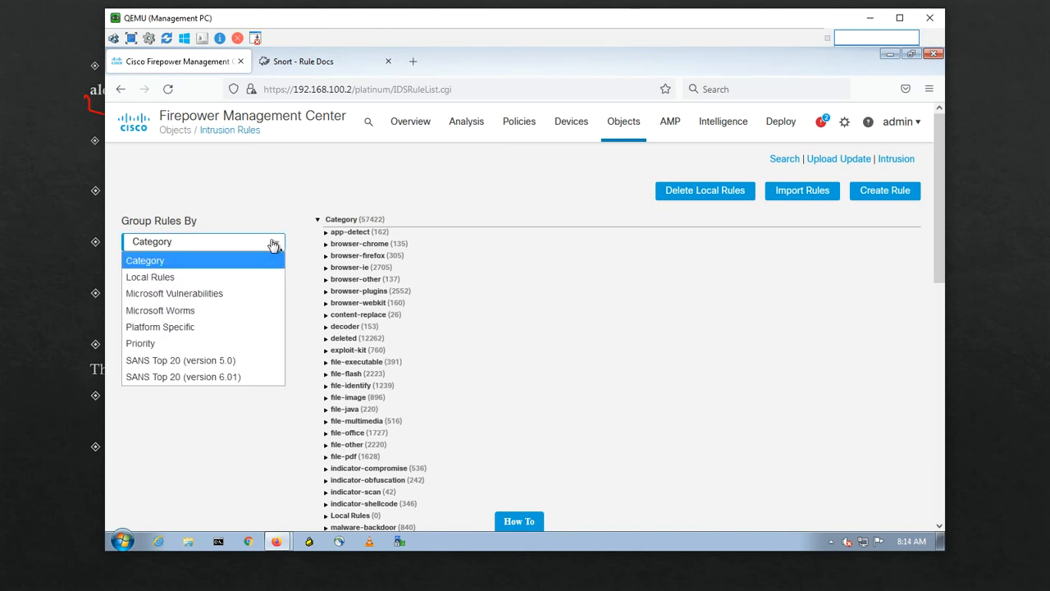
click(208, 293)
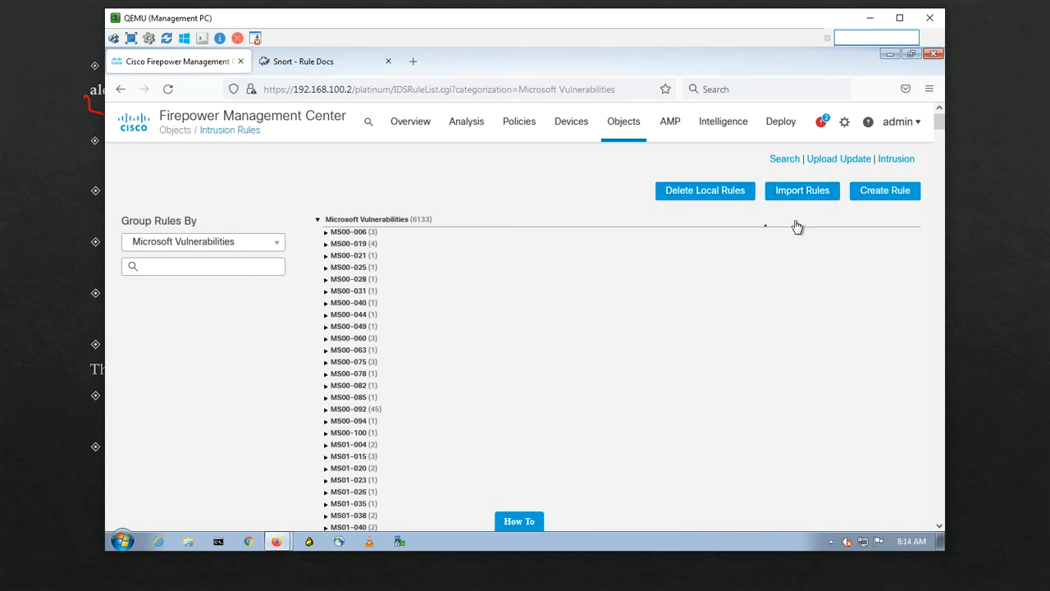
Start a new intrusion rule, look over the Classification, Action and Protocol choices, and set the direction to Bidirectional
click(883, 194)
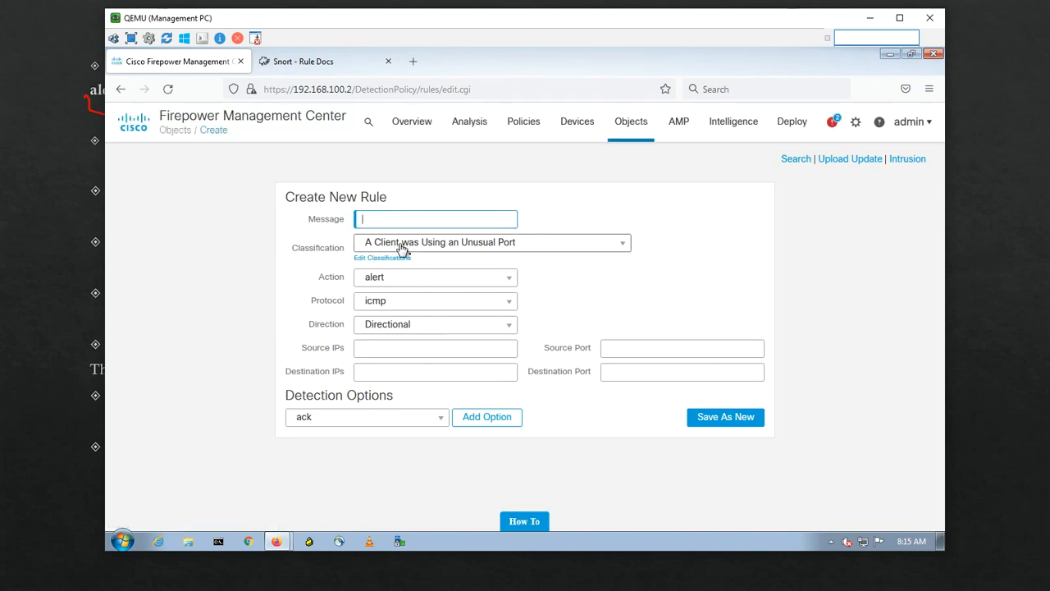
click(401, 246)
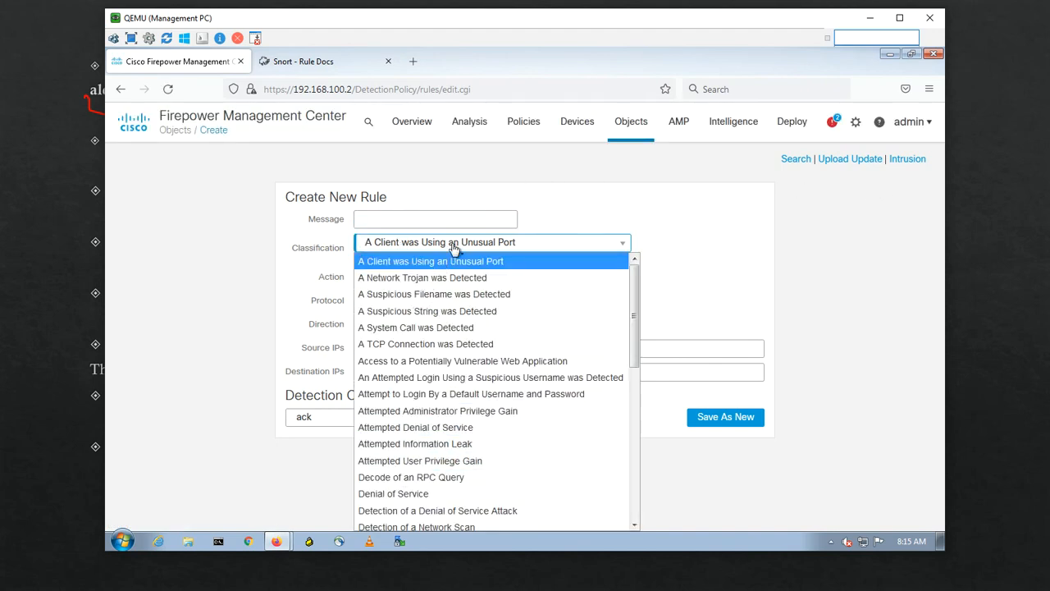
click(261, 271)
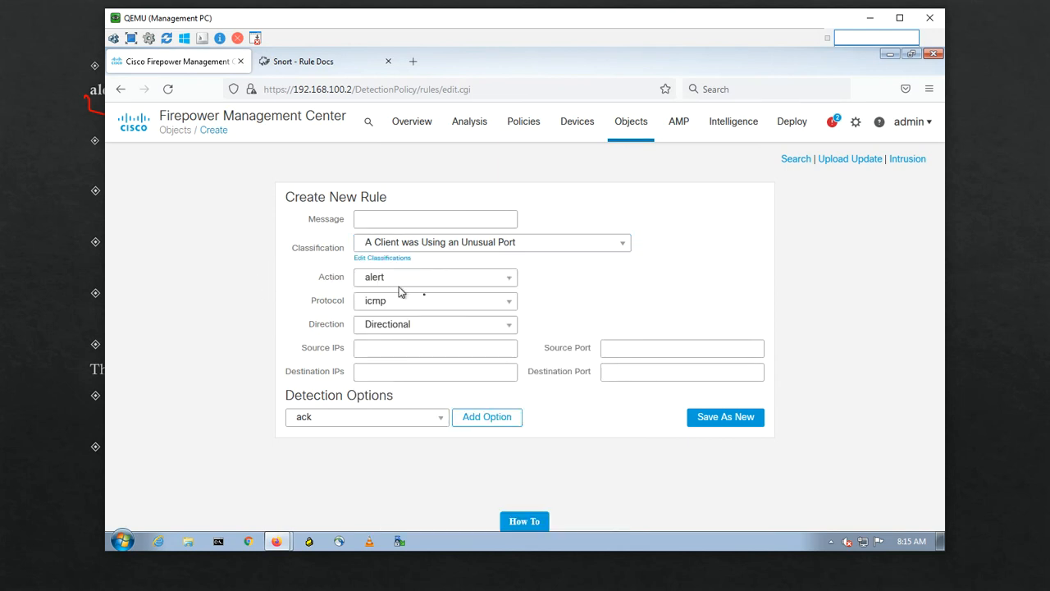
click(428, 281)
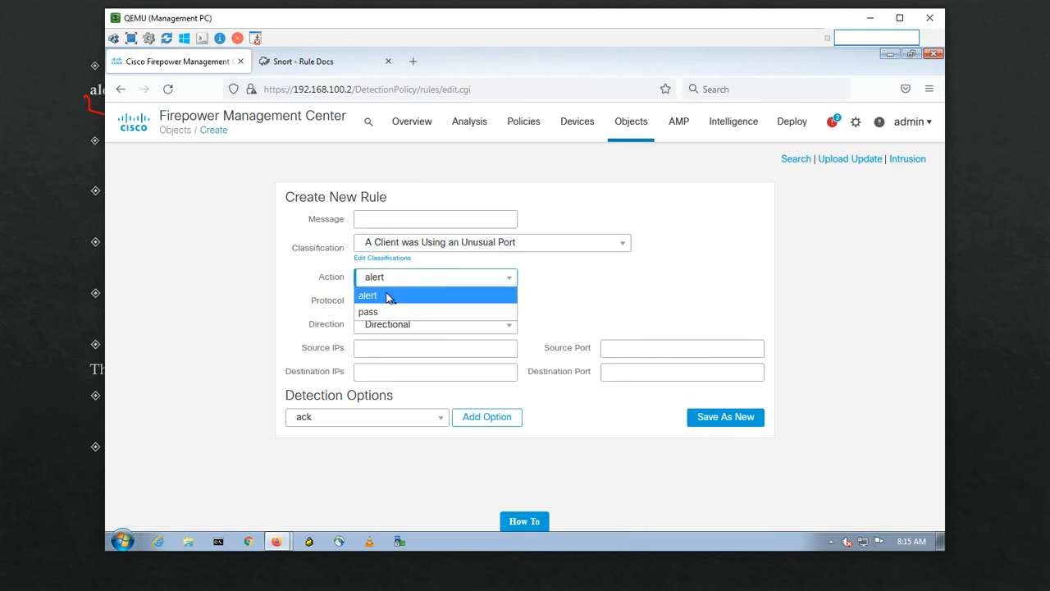
click(276, 289)
click(403, 302)
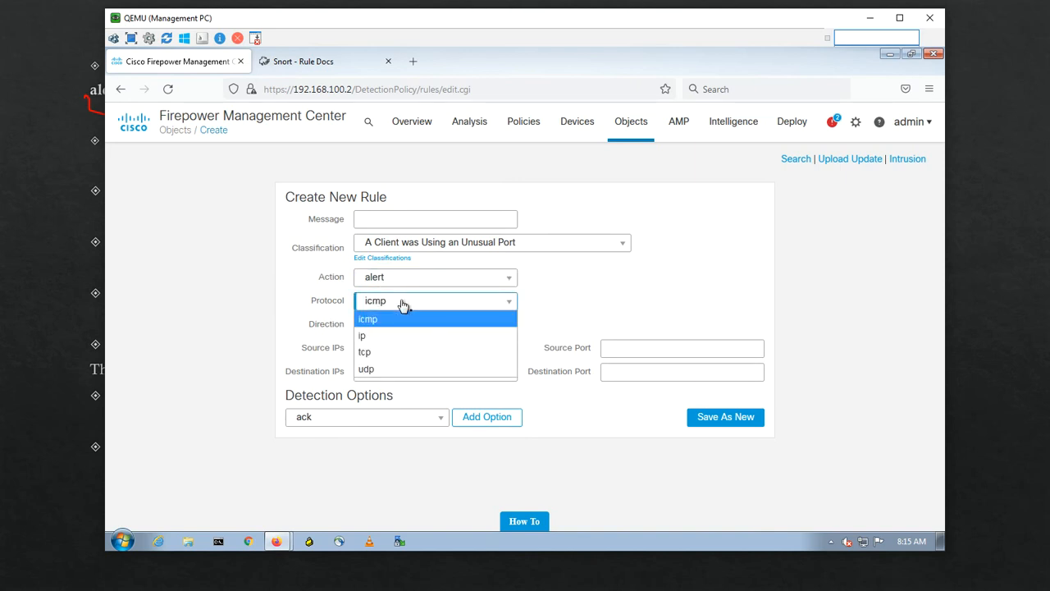
click(320, 314)
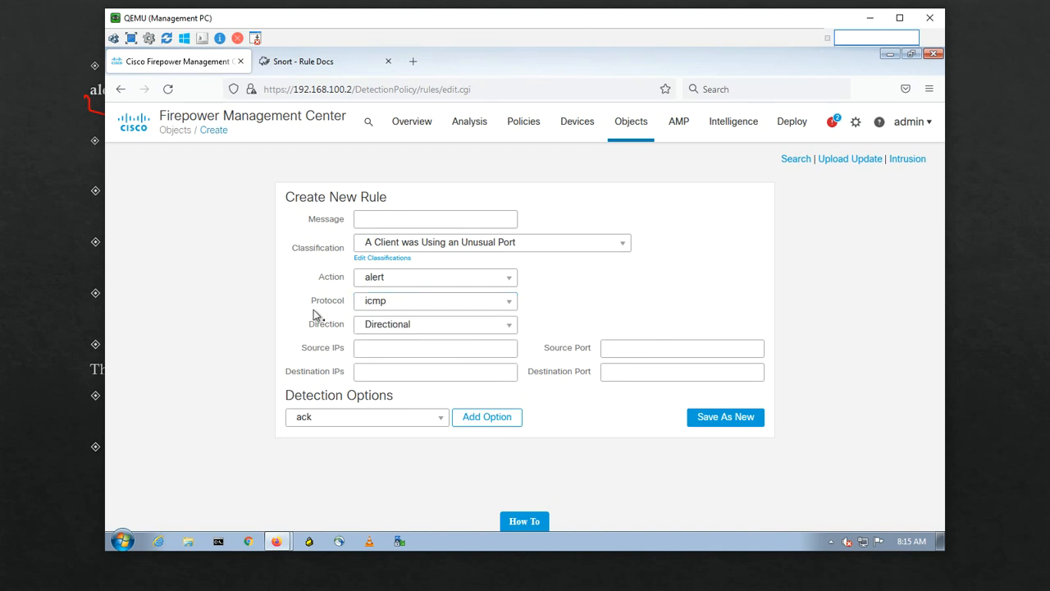
click(427, 327)
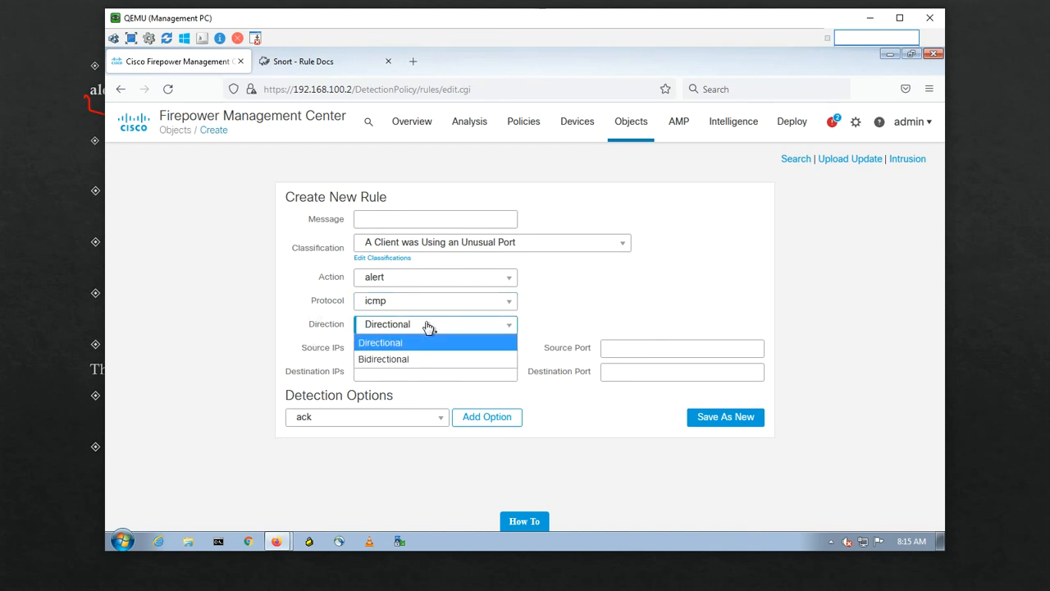
click(400, 366)
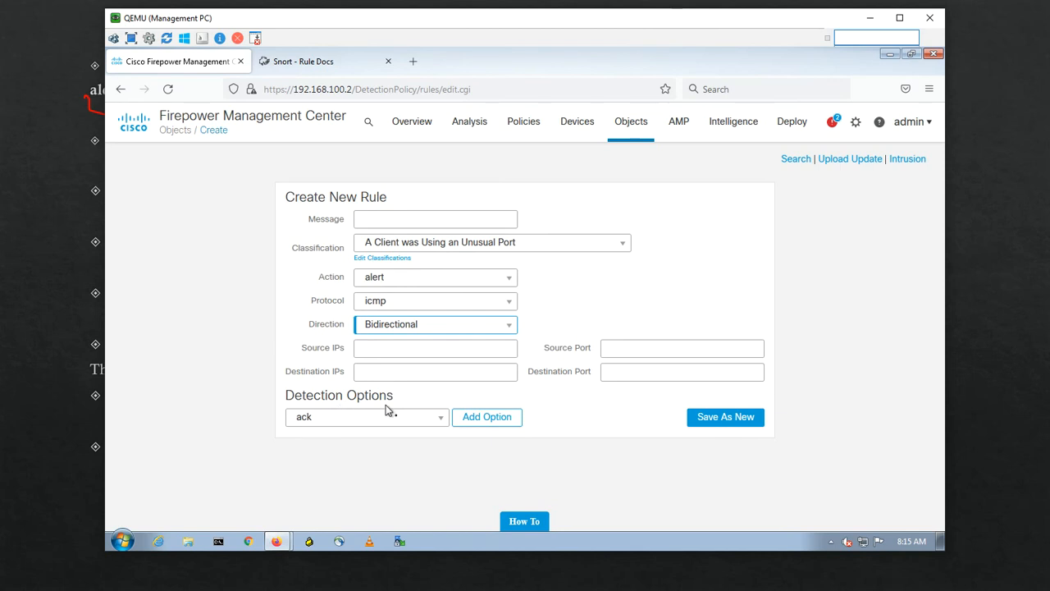
Add two content detection options to the new rule and look over the fields they offer
click(416, 421)
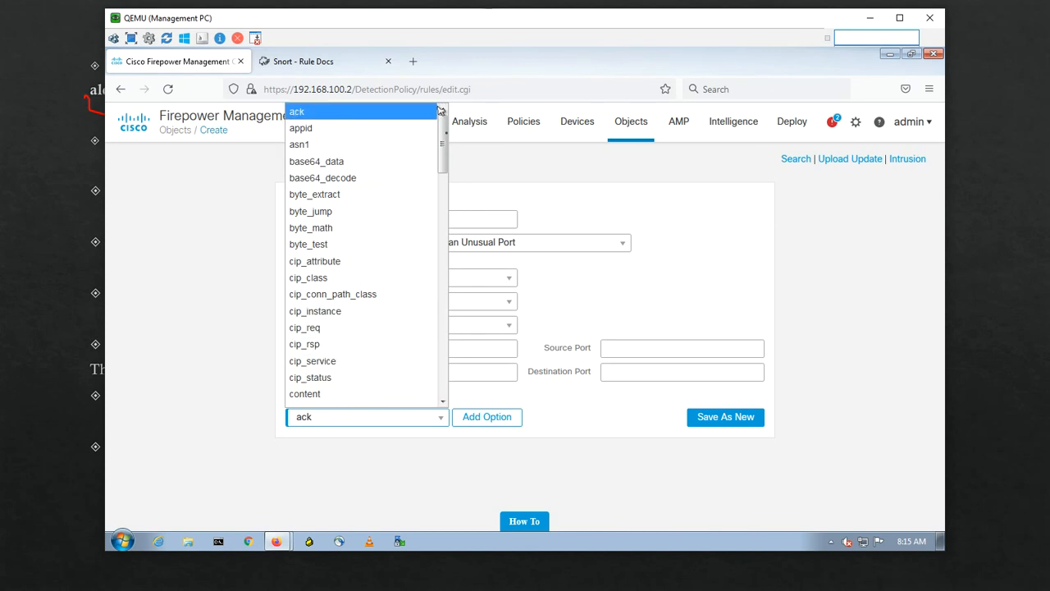
drag(442, 142, 442, 162)
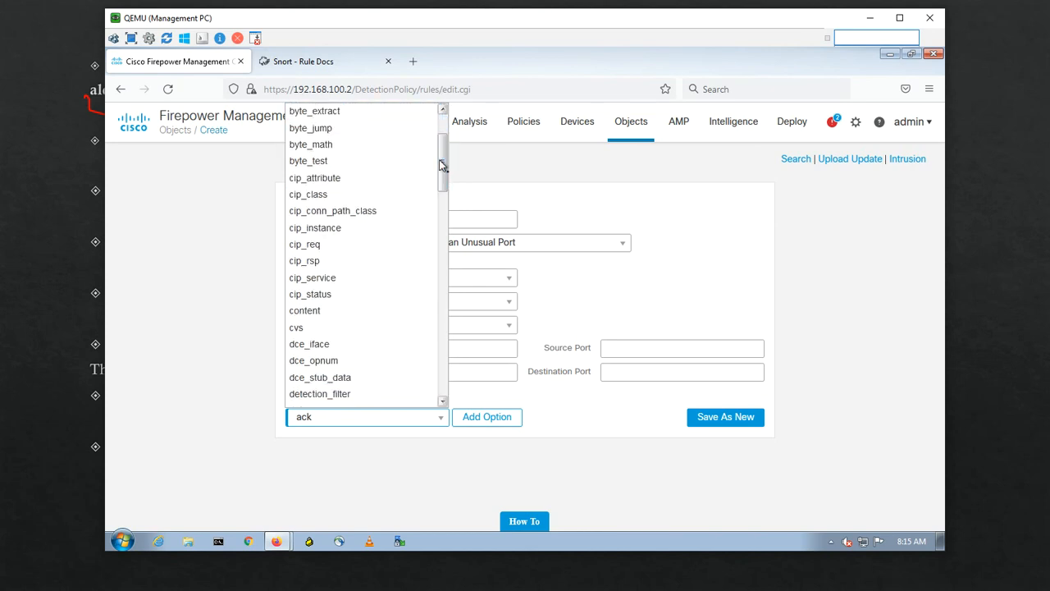
click(334, 312)
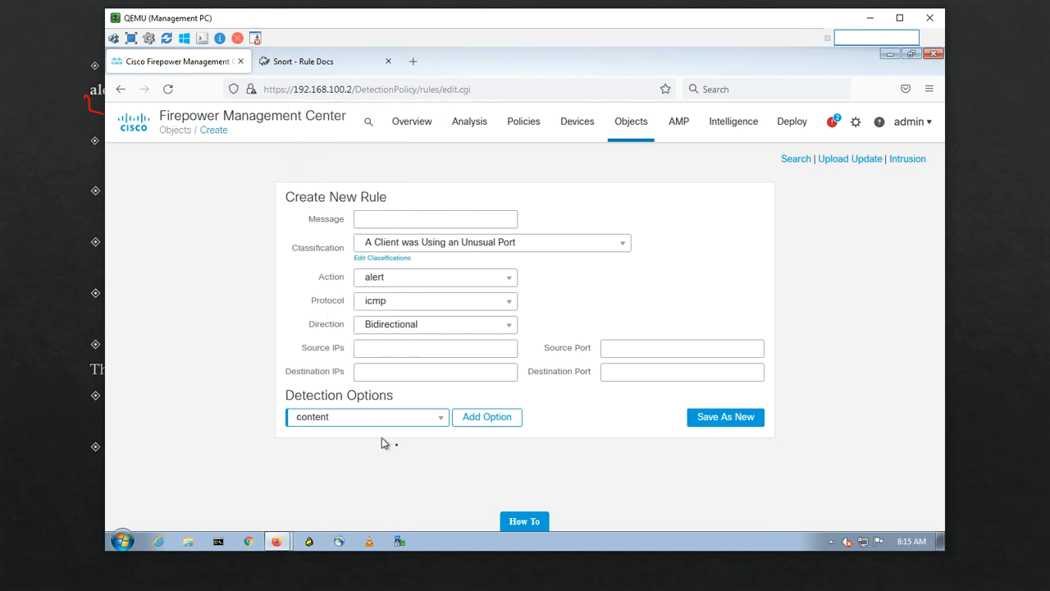
click(480, 422)
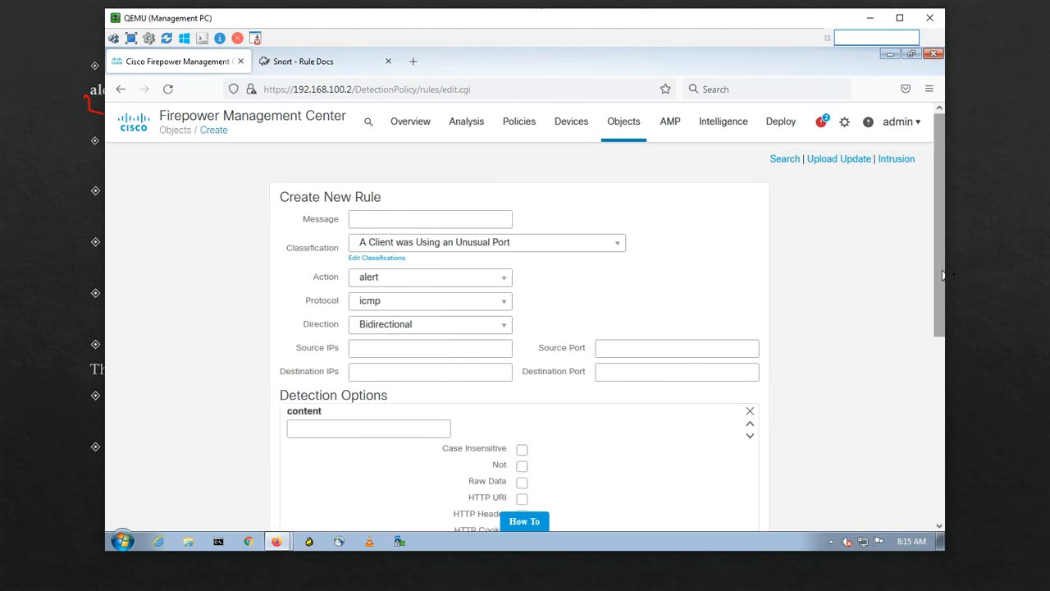
drag(943, 268, 927, 470)
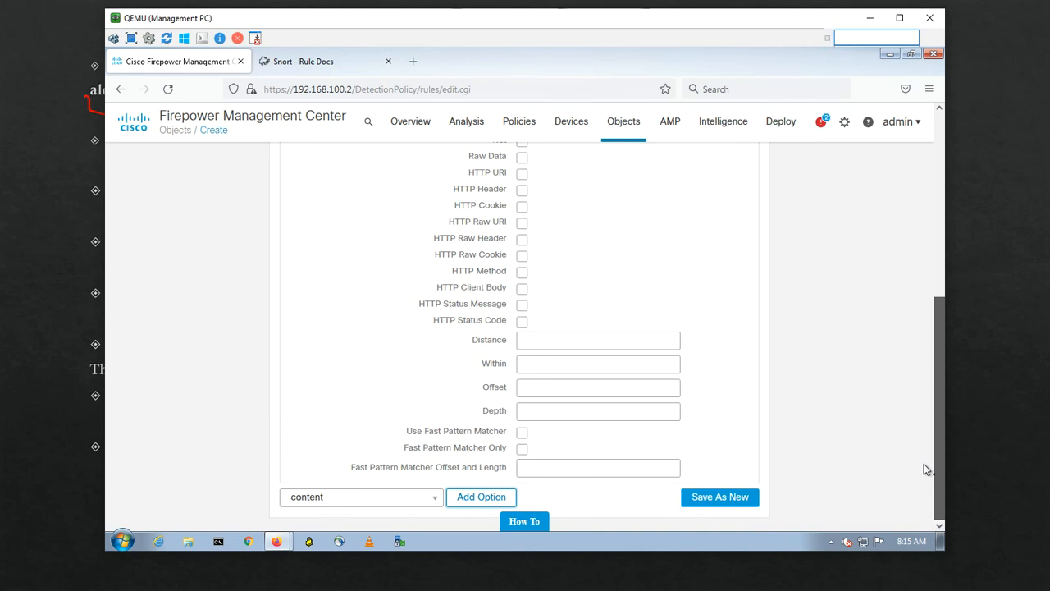
click(482, 502)
drag(939, 318, 916, 154)
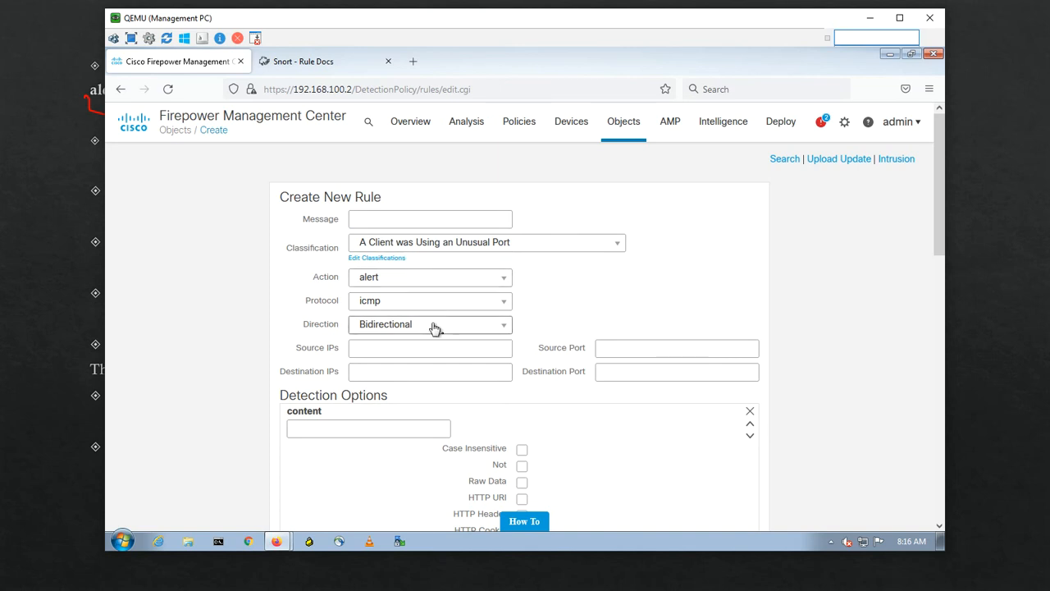
click(619, 125)
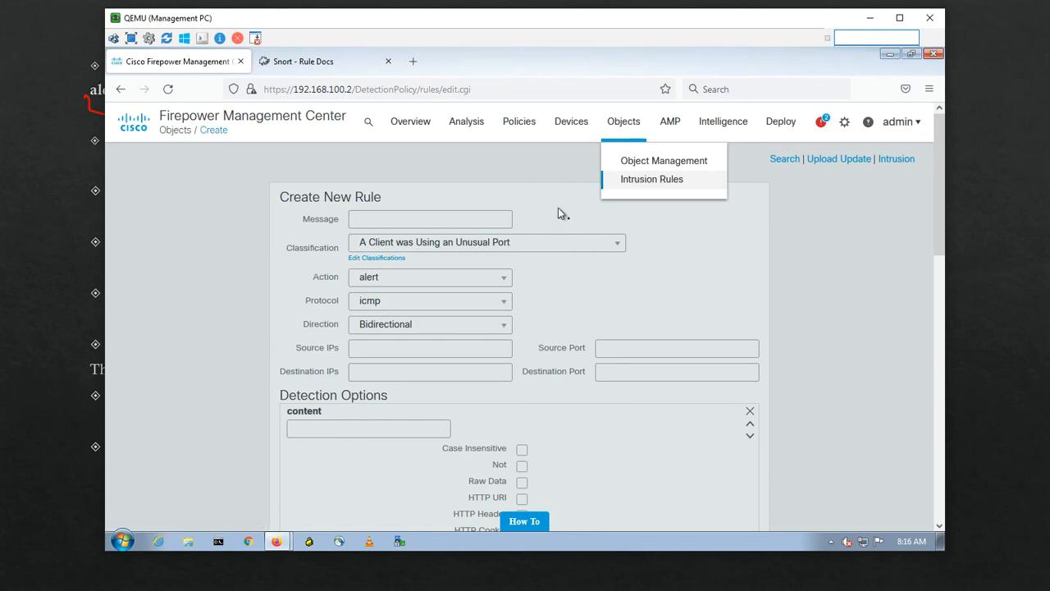
click(522, 188)
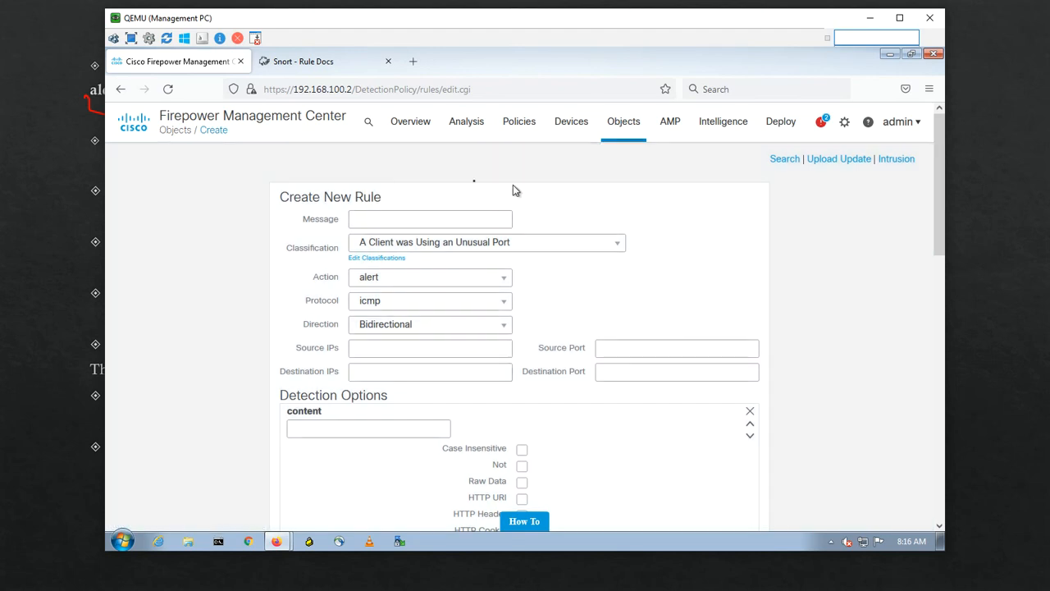